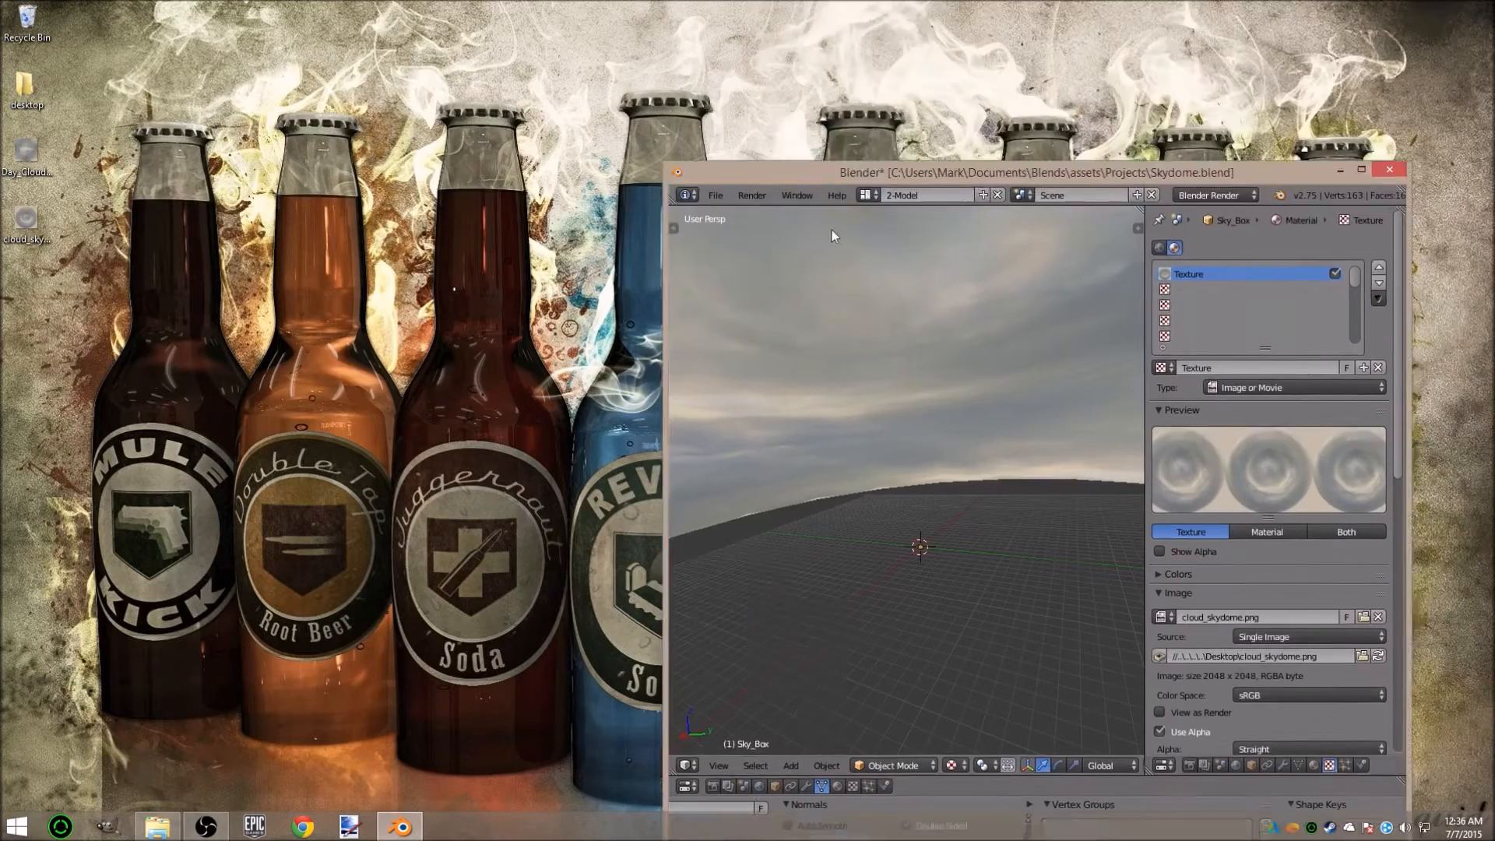
Examine the finished cloudy skydome in a maximized 3D view, from the front and while walking through the scene.
{"action": "key", "text": "ctrl+Up"}
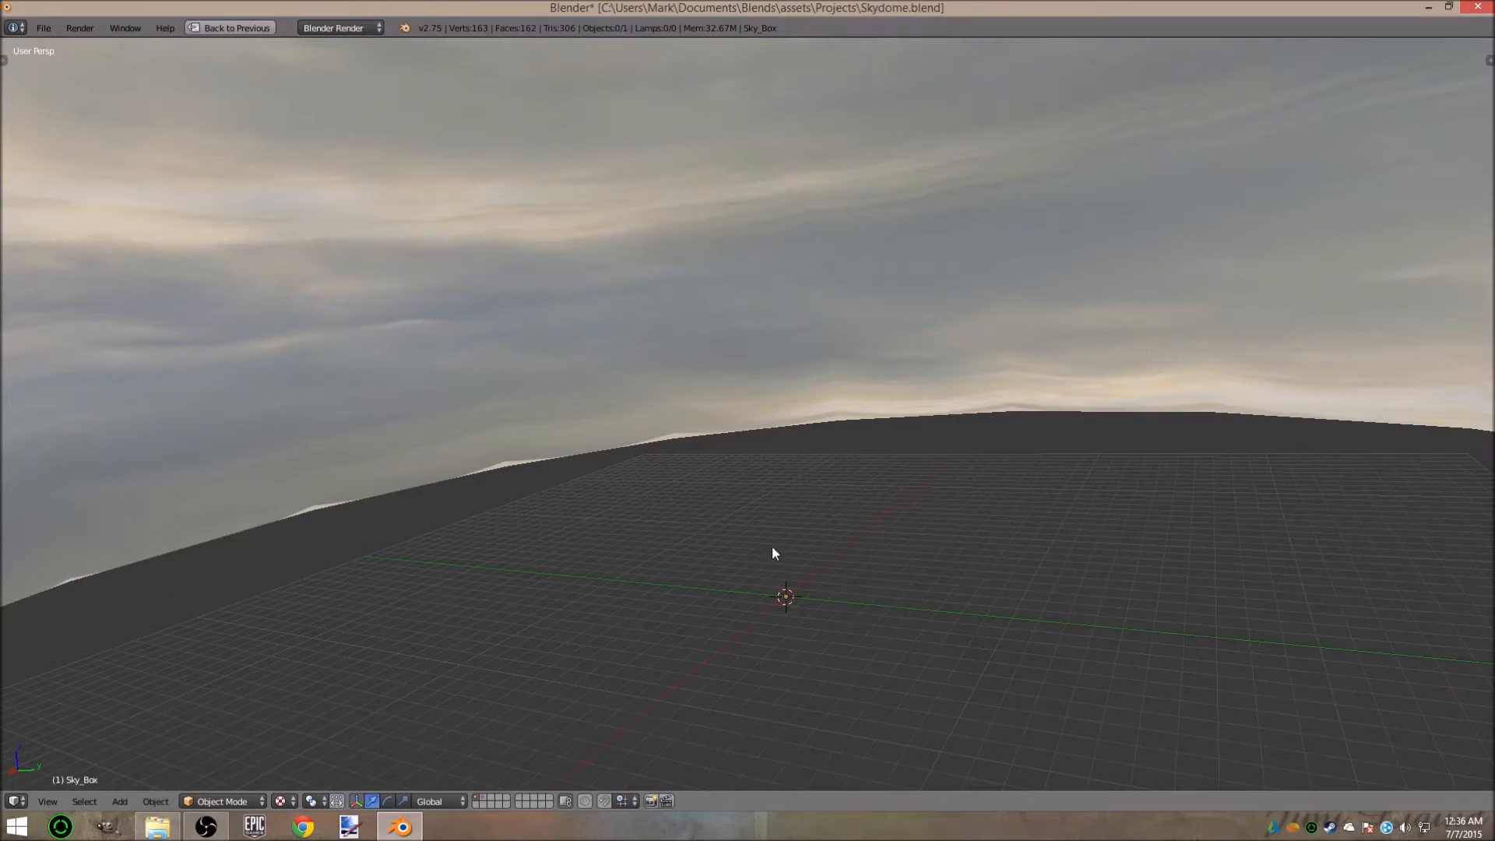
{"action": "key", "text": "KP_1"}
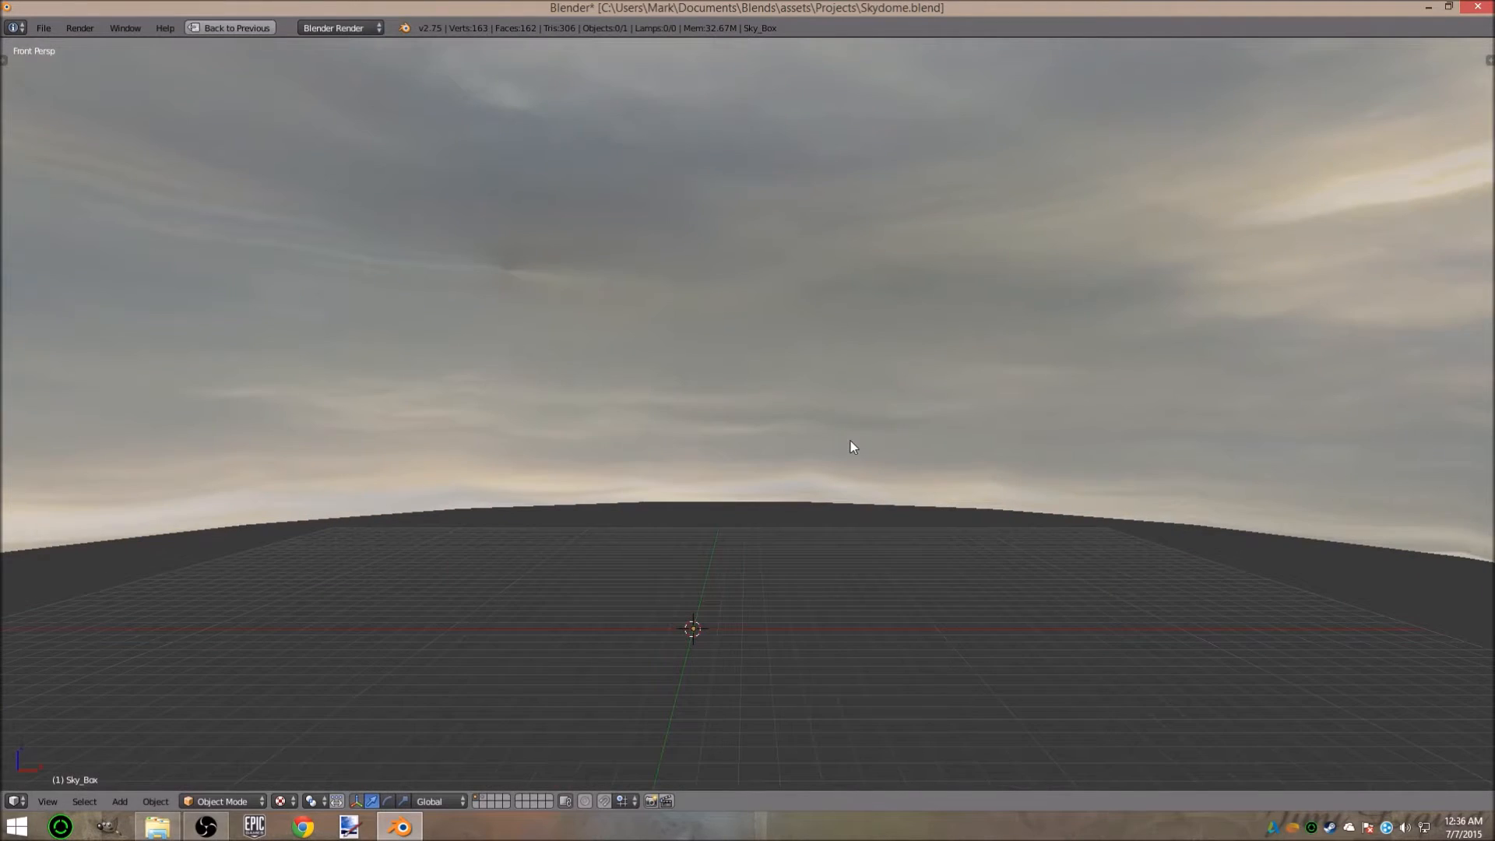
{"action": "key", "text": "shift+f"}
{"action": "key", "text": "w"}
{"action": "key", "text": "d"}
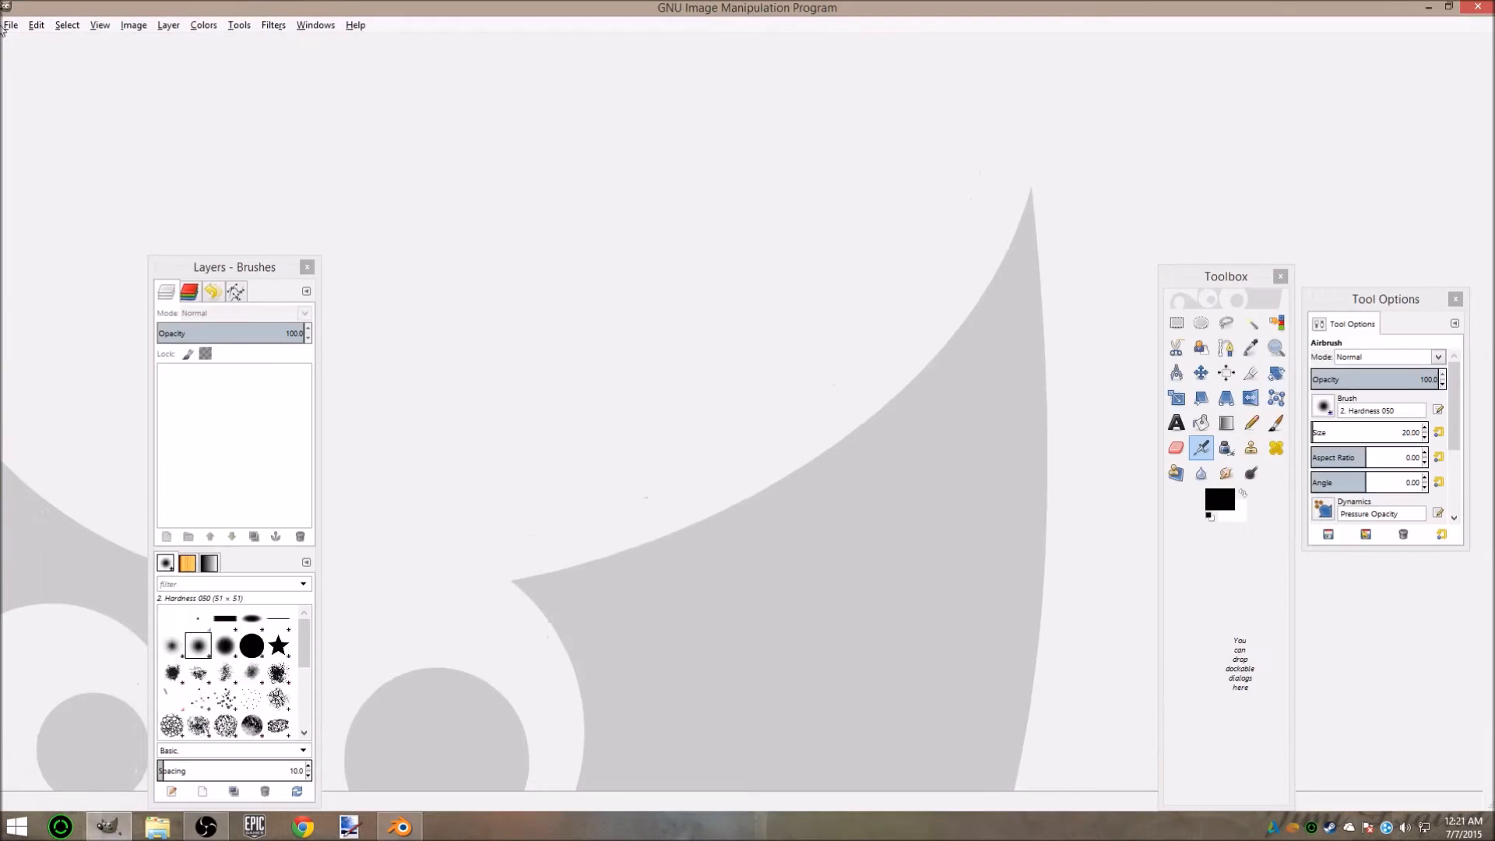
Create a new blank image 2048 pixels wide and 2048 pixels high.
{"action": "left_click", "coordinate": [11, 25]}
{"action": "left_click", "coordinate": [35, 43]}
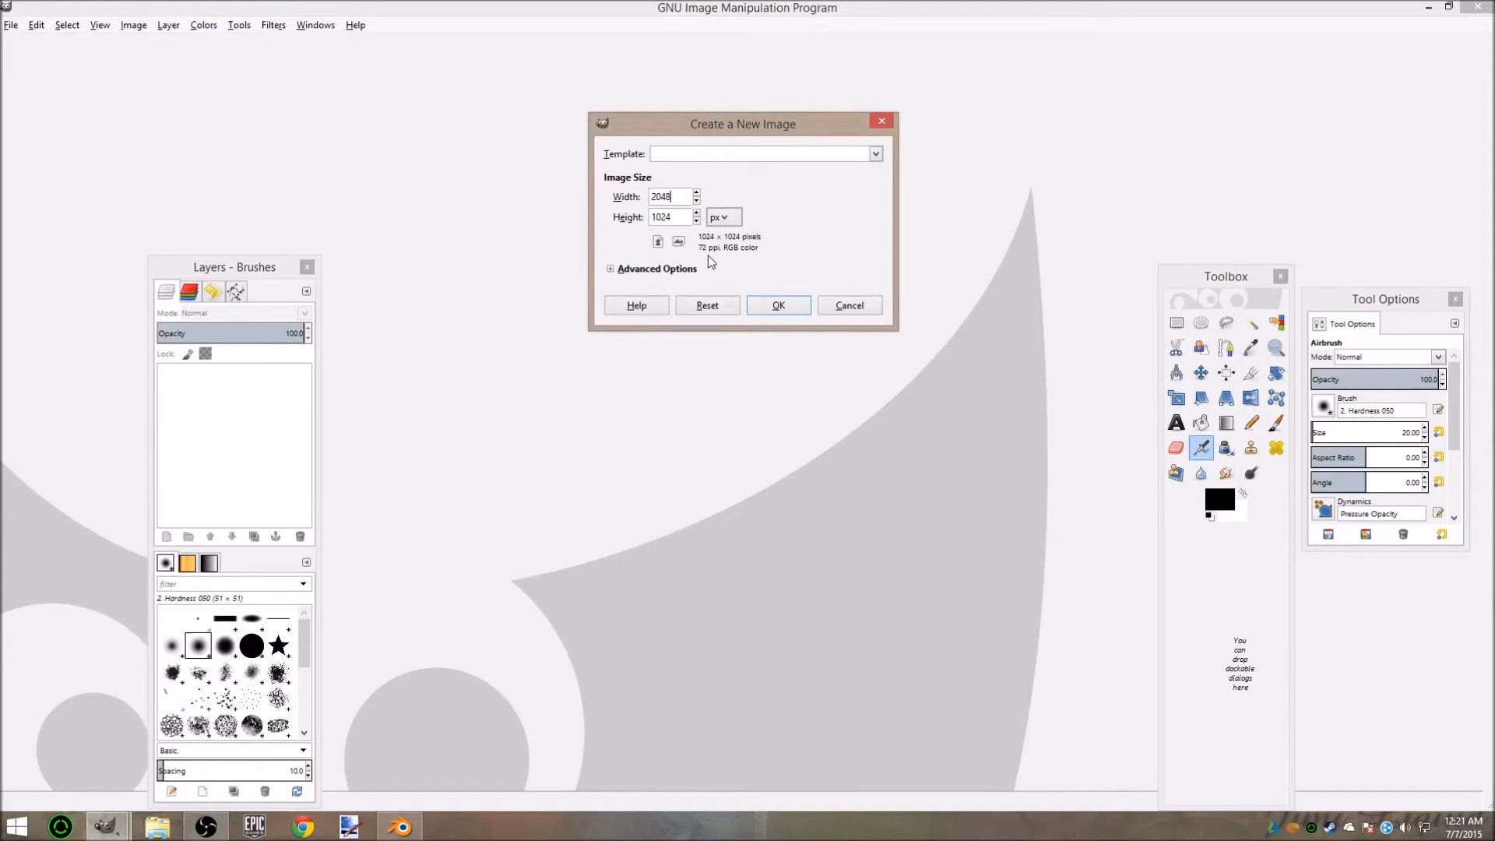
{"action": "type", "text": "2048"}
{"action": "key", "text": "Tab"}
{"action": "left_click", "coordinate": [778, 305]}
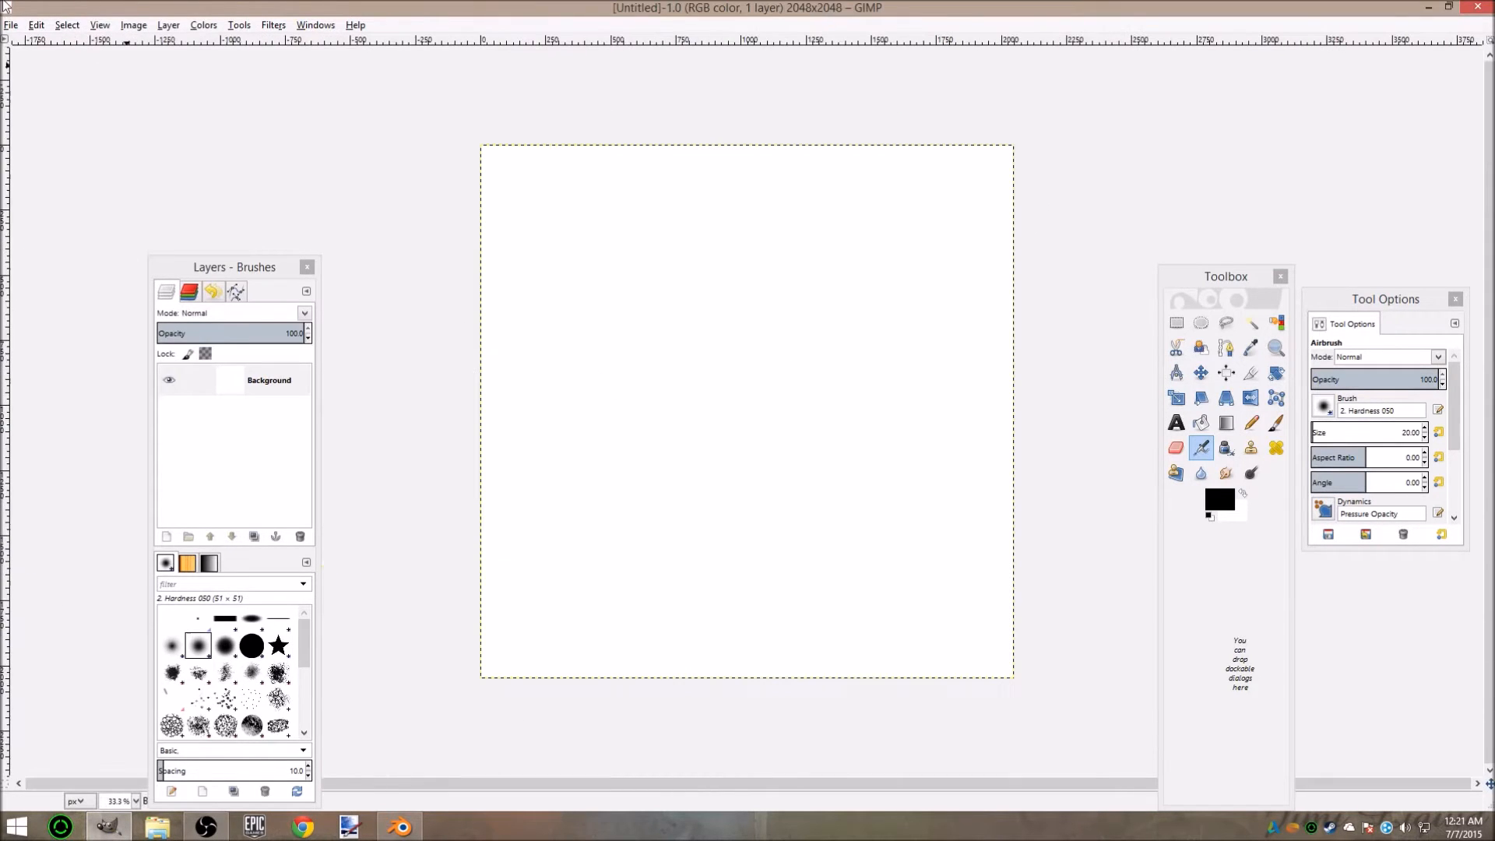
Add the Day_Cloudy_1.png texture from the desktop as a layer in the blank image, keeping the image window maximized.
{"action": "double_click", "coordinate": [62, 6]}
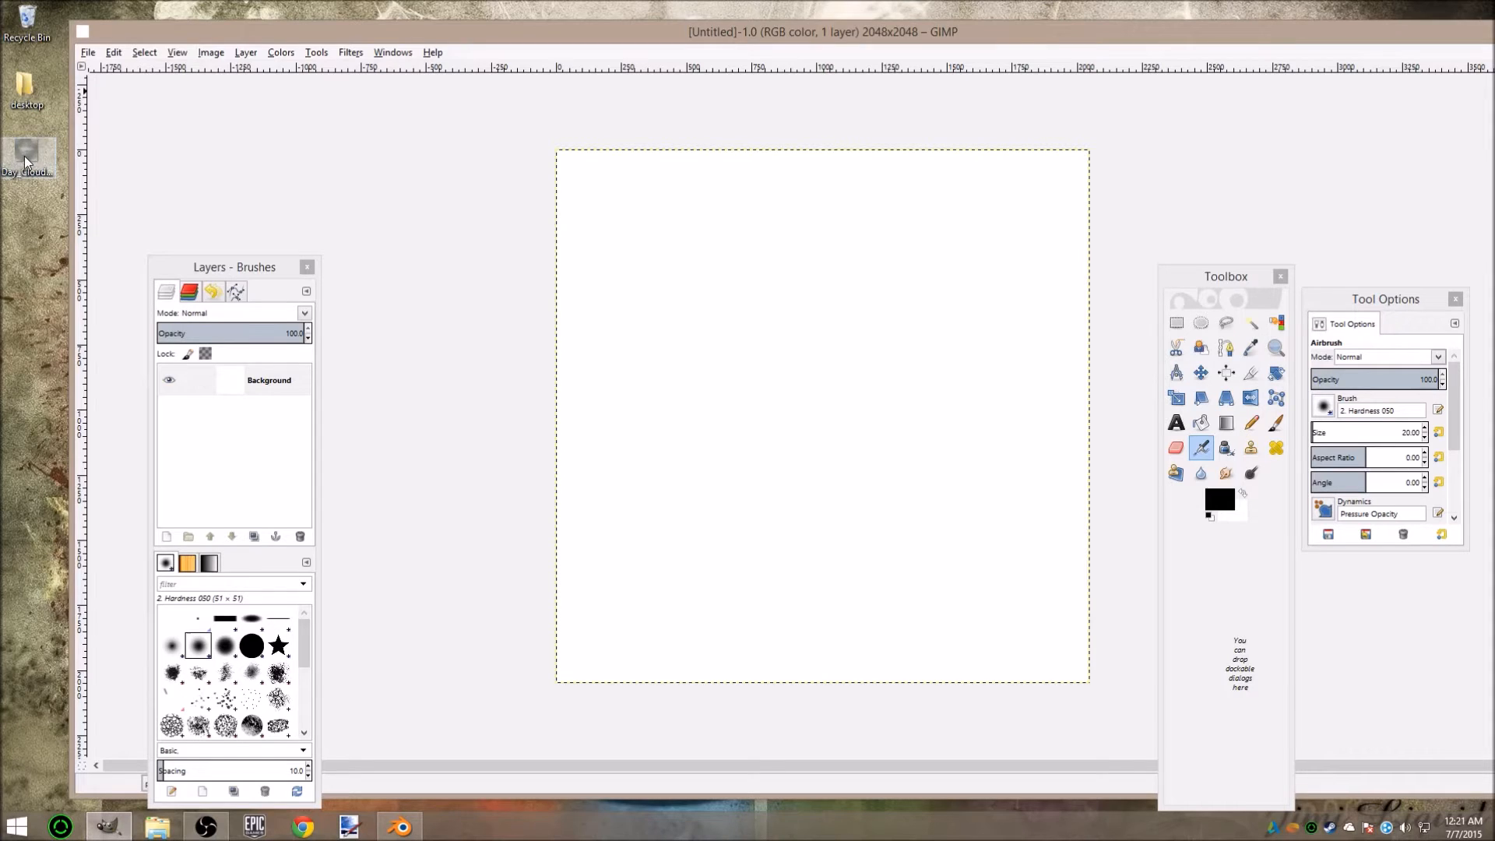
{"action": "left_click_drag", "start_coordinate": [687, 228], "coordinate": [788, 367]}
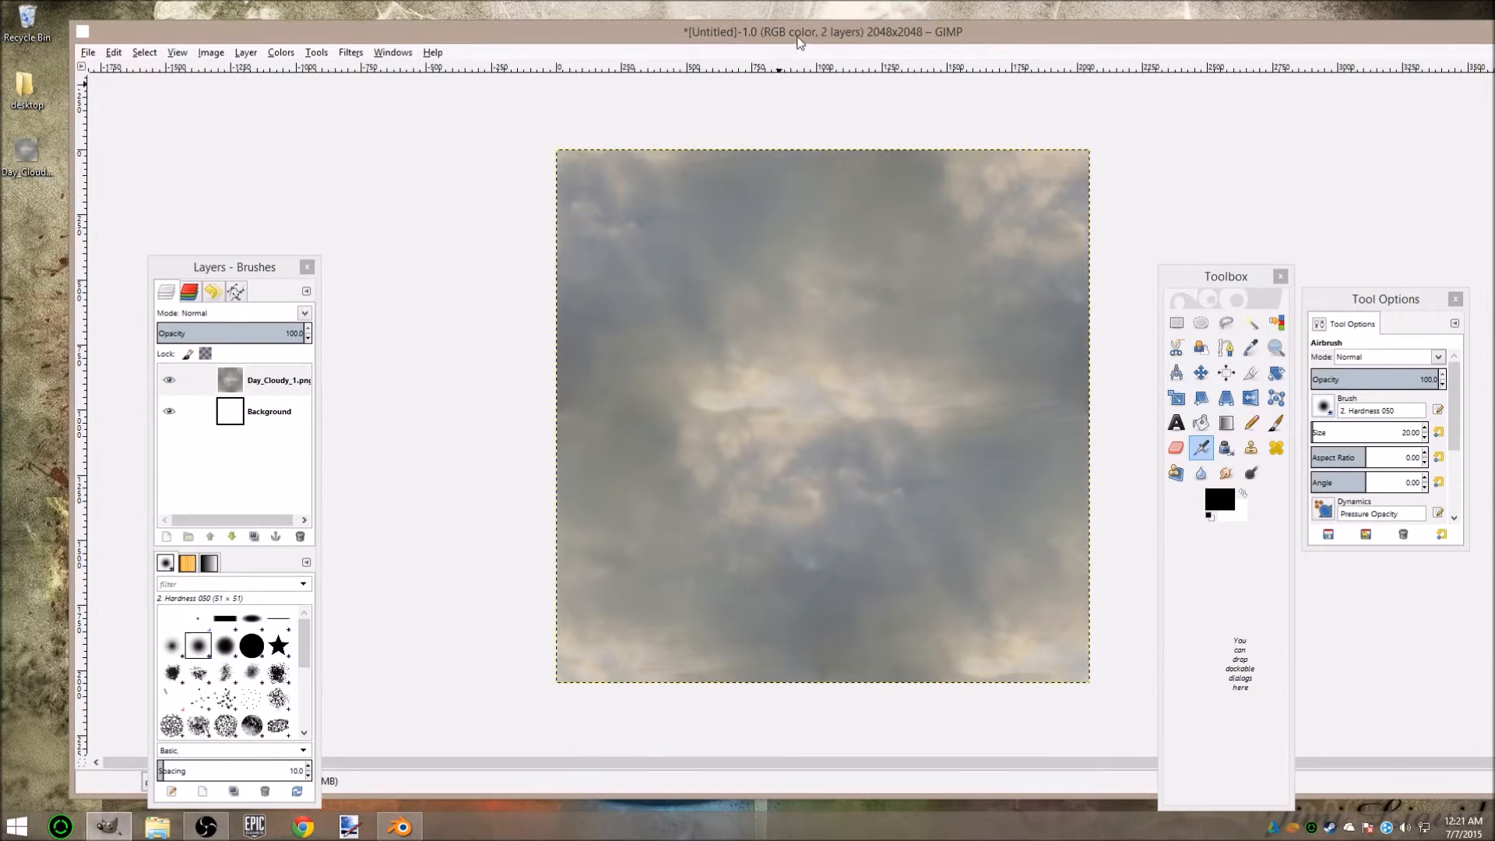
{"action": "left_click_drag", "start_coordinate": [814, 33], "coordinate": [771, 1]}
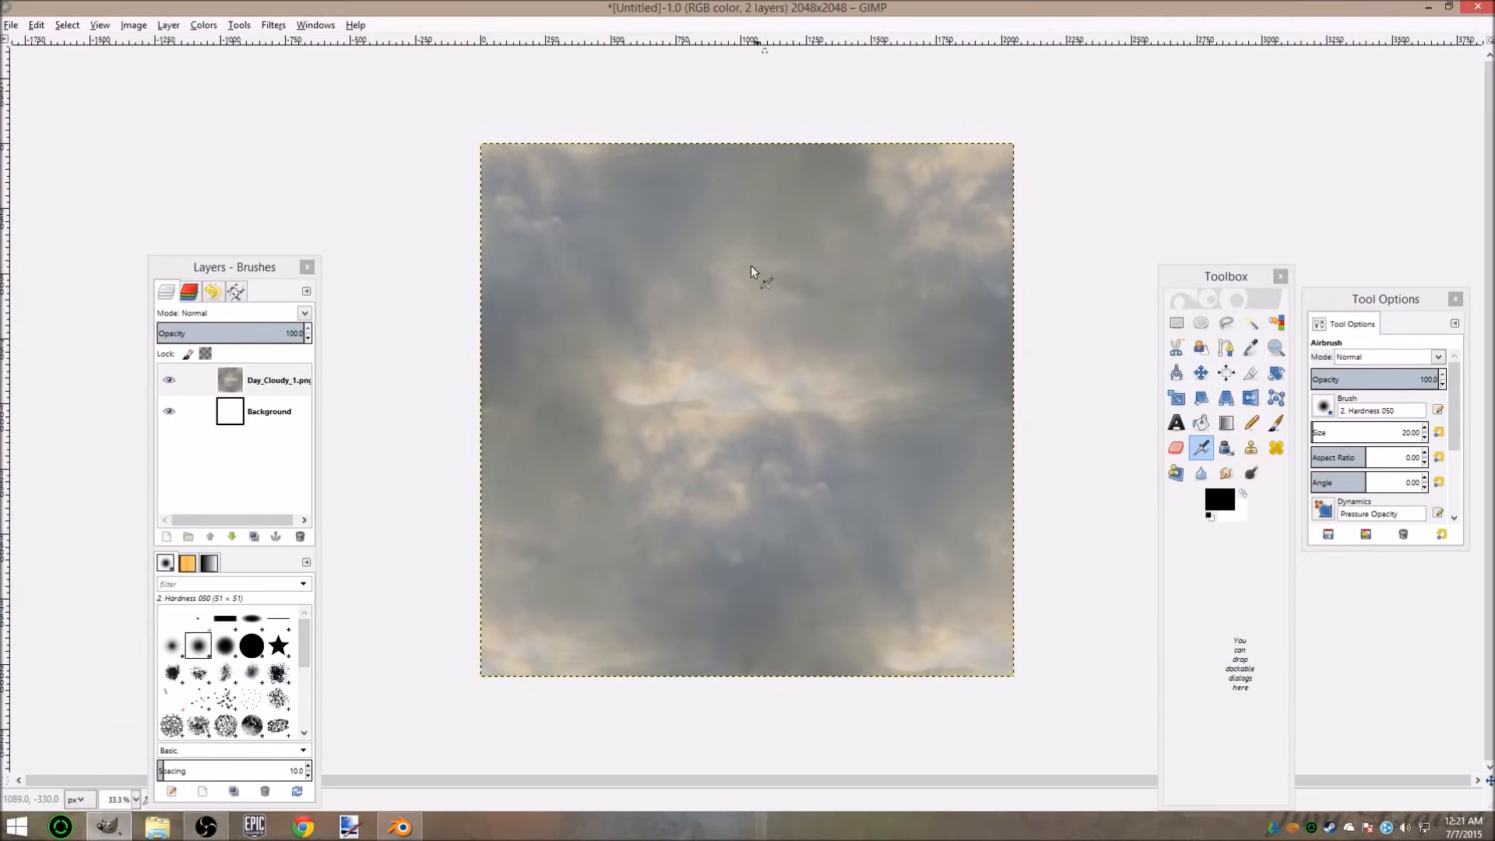
Apply the Make Seamless filter to the Day_Cloudy_1.png layer.
{"action": "left_click", "coordinate": [274, 26]}
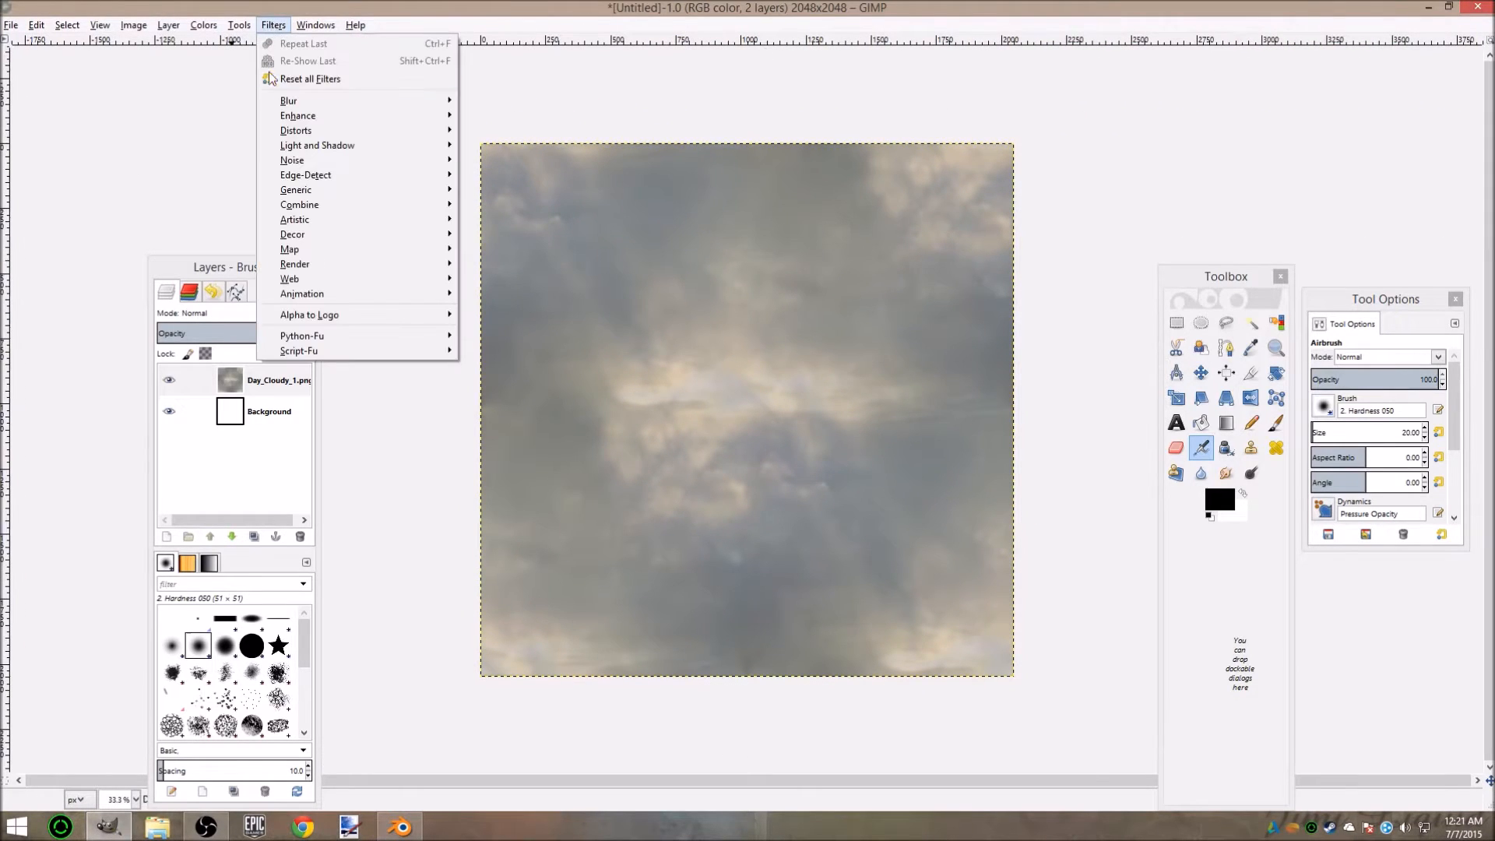
{"action": "mouse_move", "coordinate": [339, 257]}
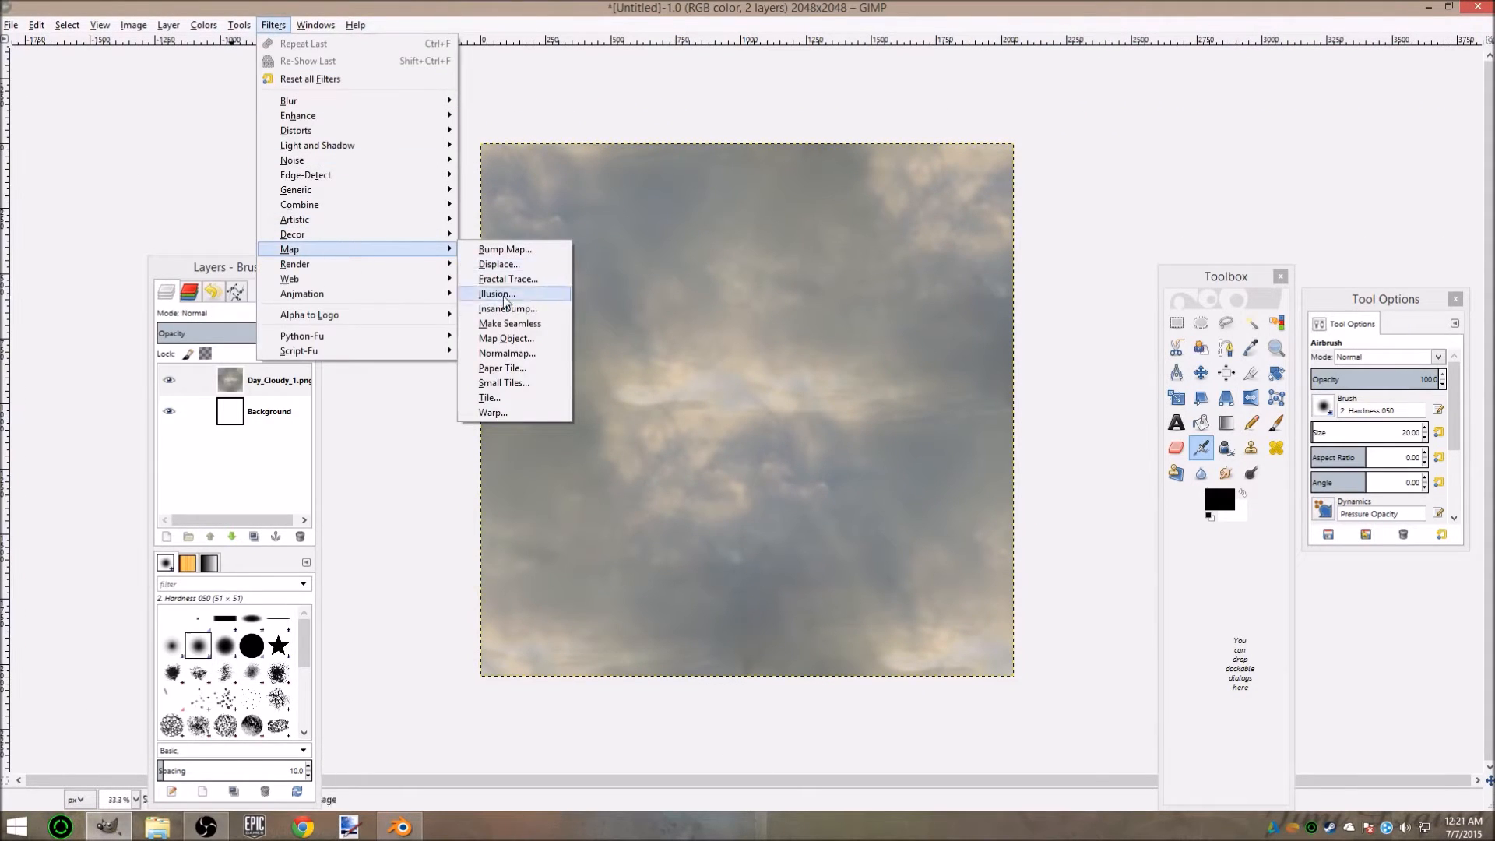
{"action": "left_click", "coordinate": [510, 324]}
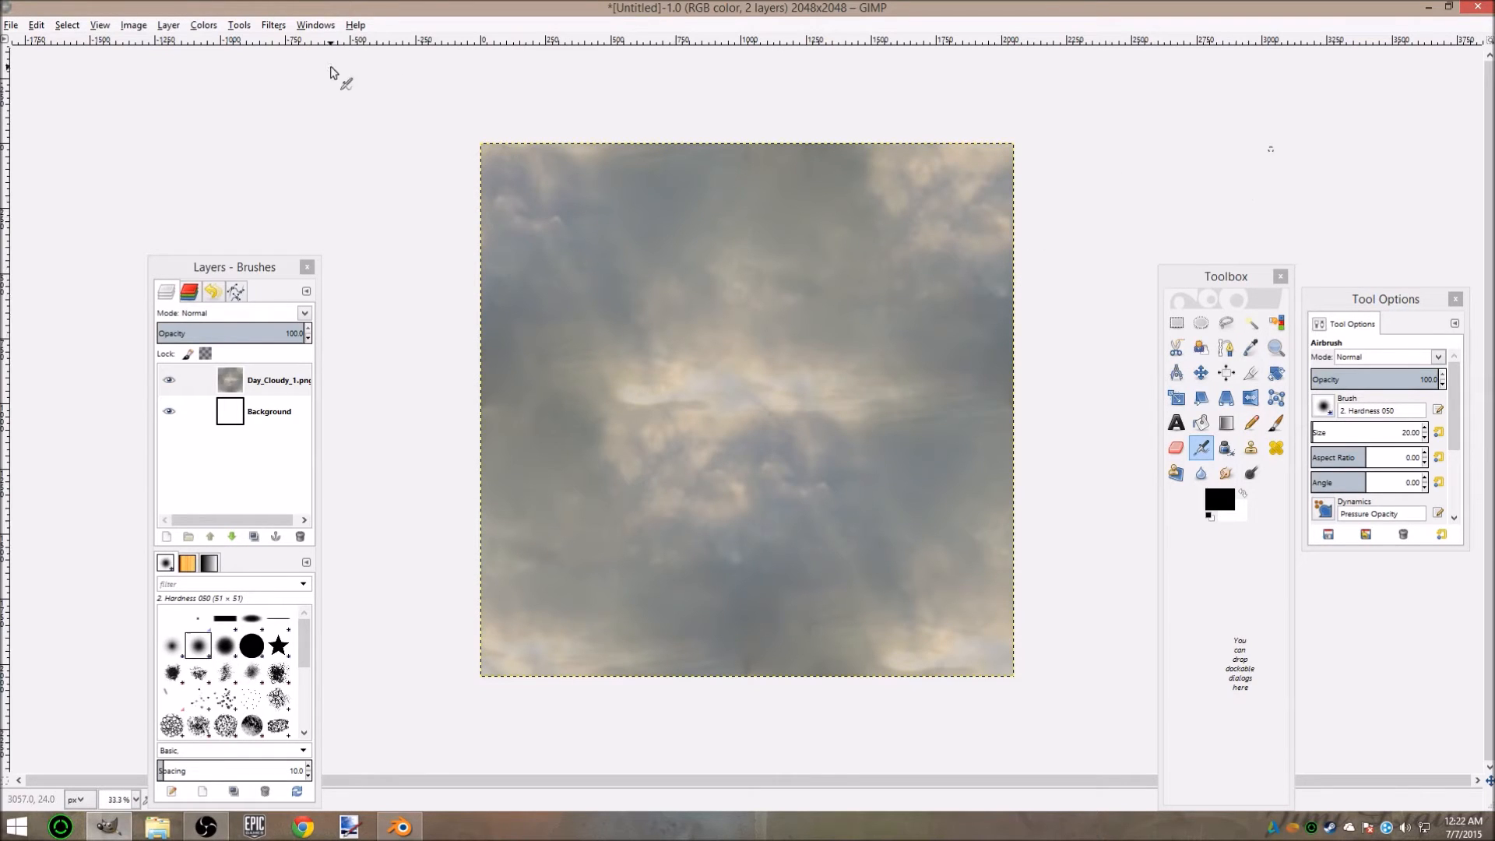
Apply the Polar Coordinates distortion to the cloud layer with circle depth 100, offset angle 0, Map from top and To polar.
{"action": "left_click", "coordinate": [277, 26]}
{"action": "mouse_move", "coordinate": [320, 150]}
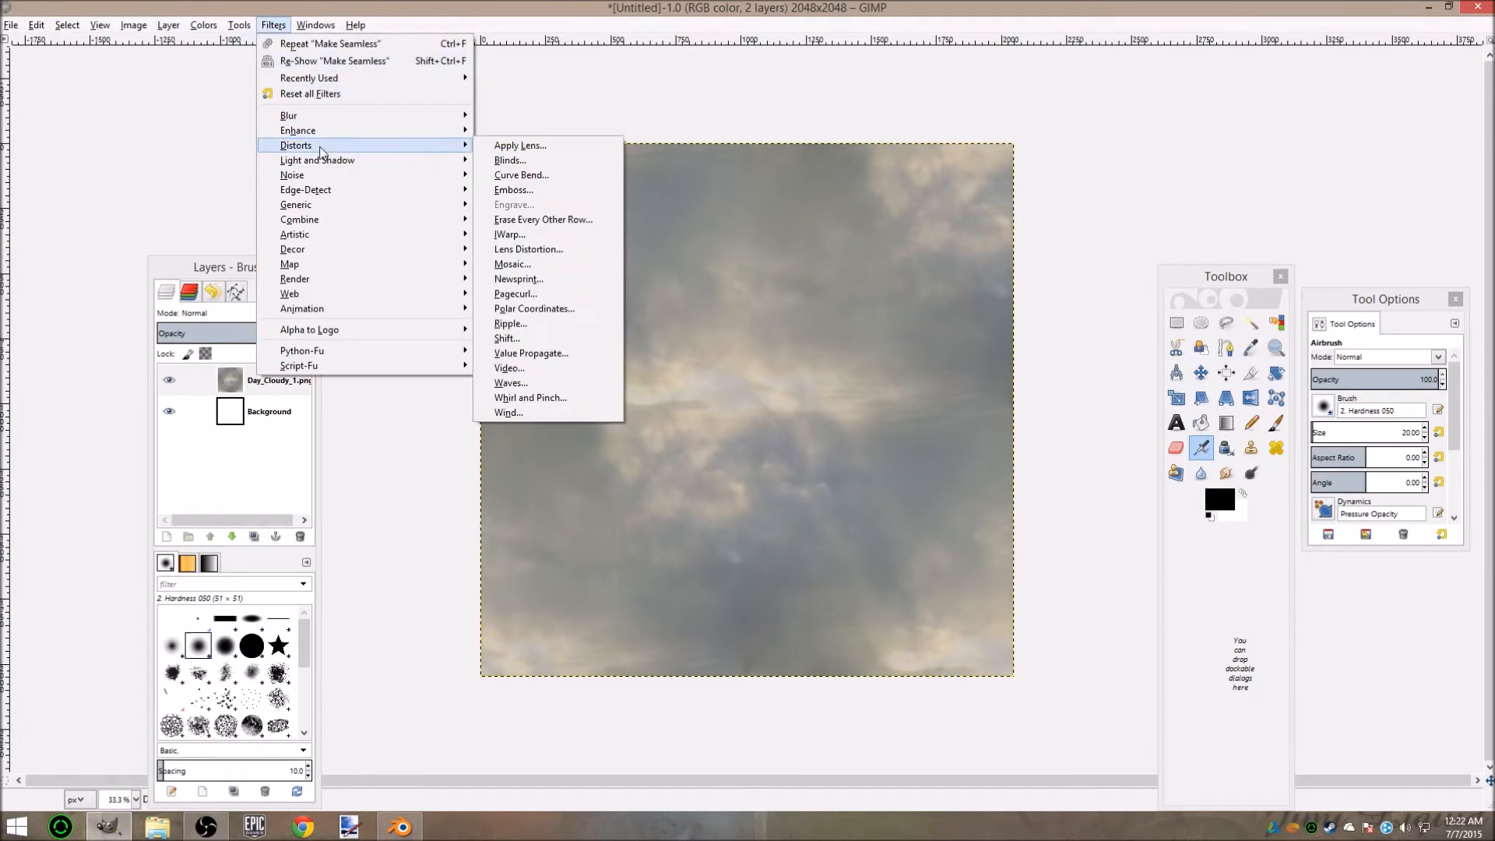
{"action": "left_click", "coordinate": [550, 311]}
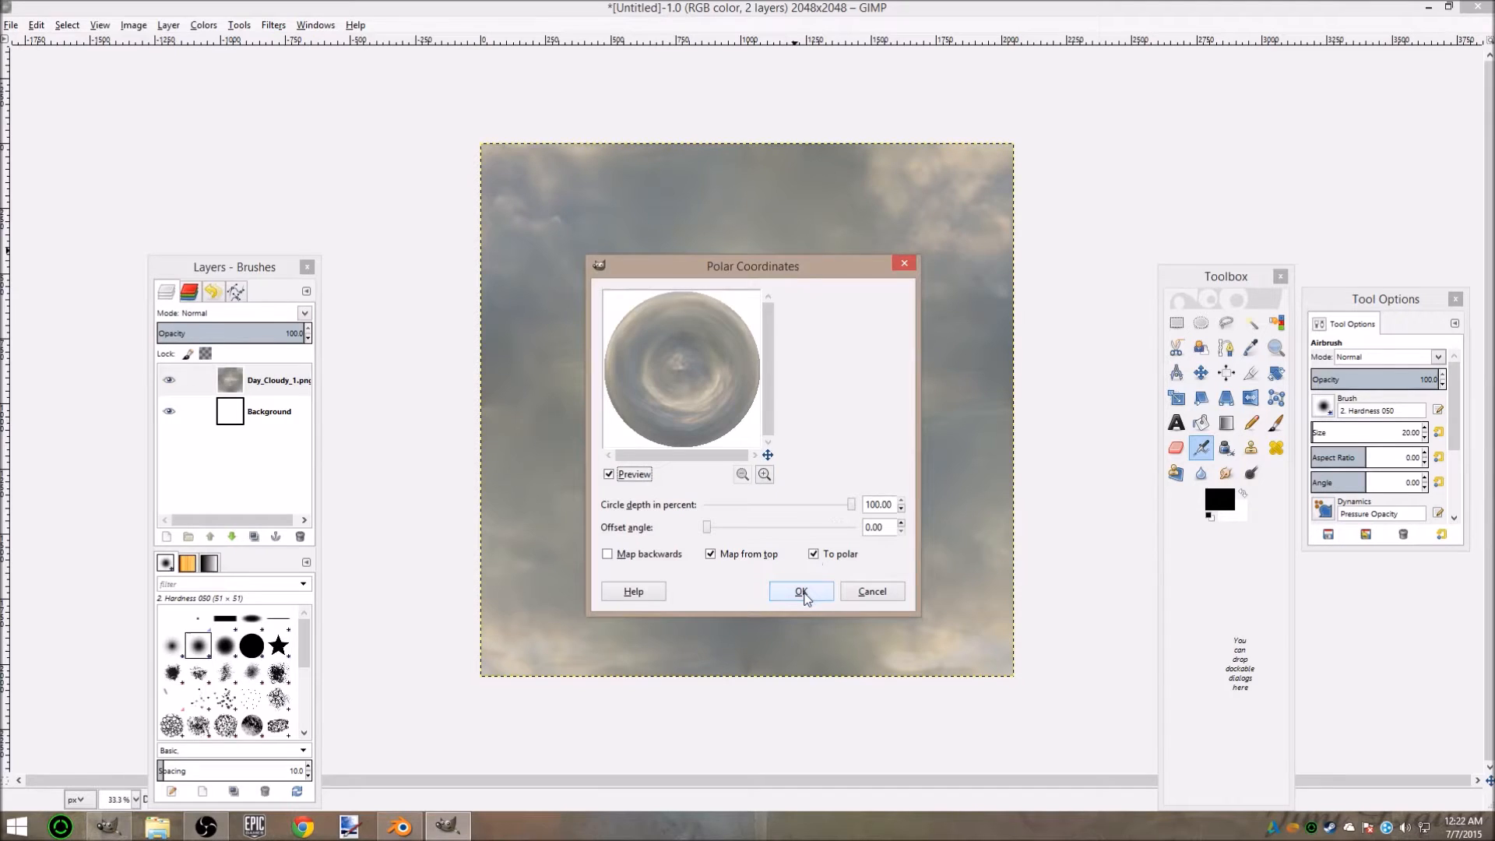
{"action": "left_click", "coordinate": [803, 594]}
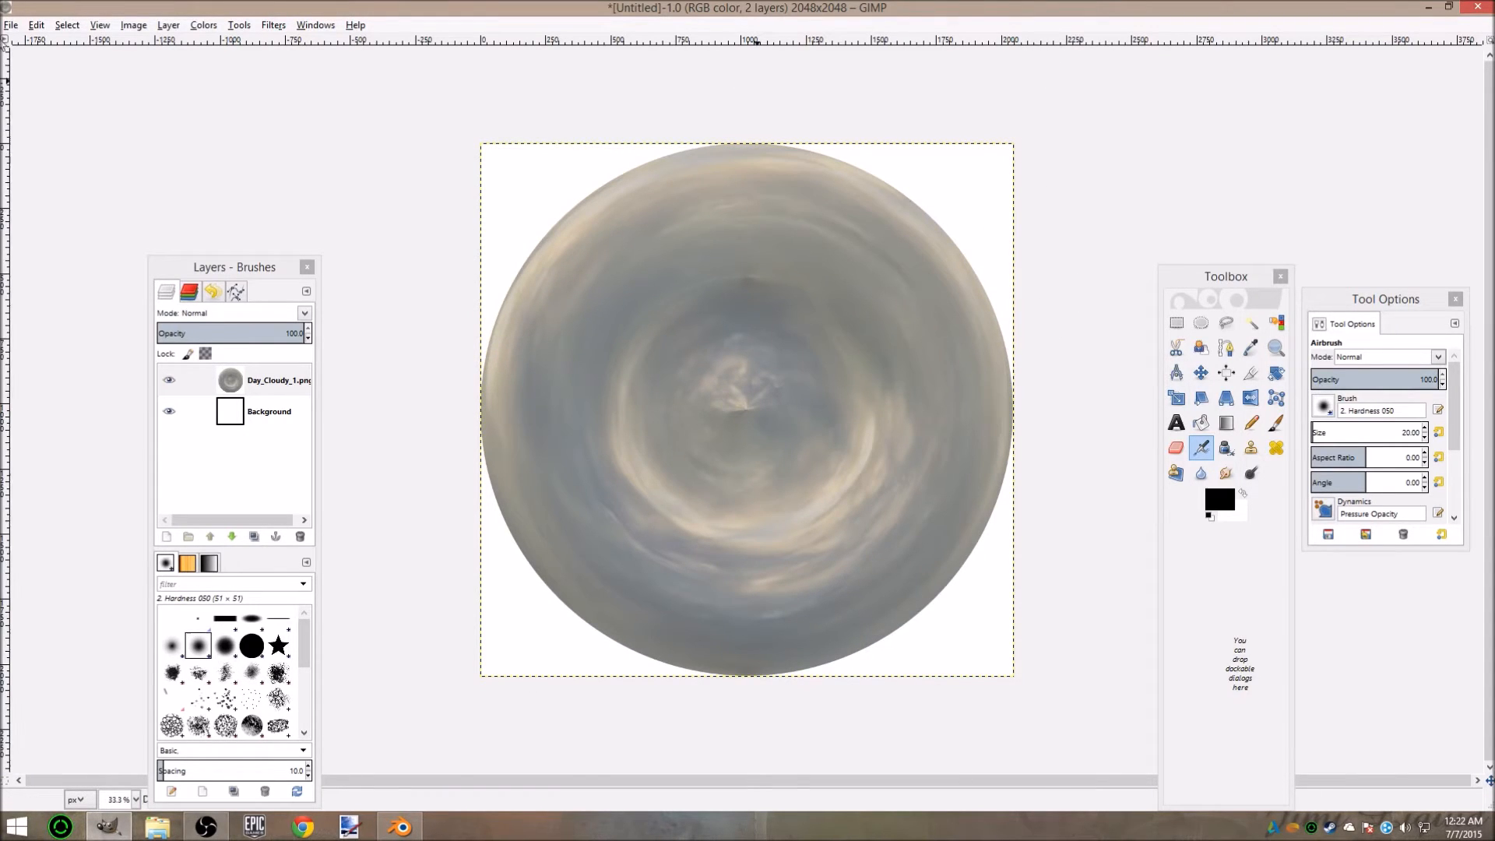
Create a second 2048 by 2048 pixel image and add the original Day_Cloudy_1.png texture to it as a layer.
{"action": "left_click", "coordinate": [11, 25]}
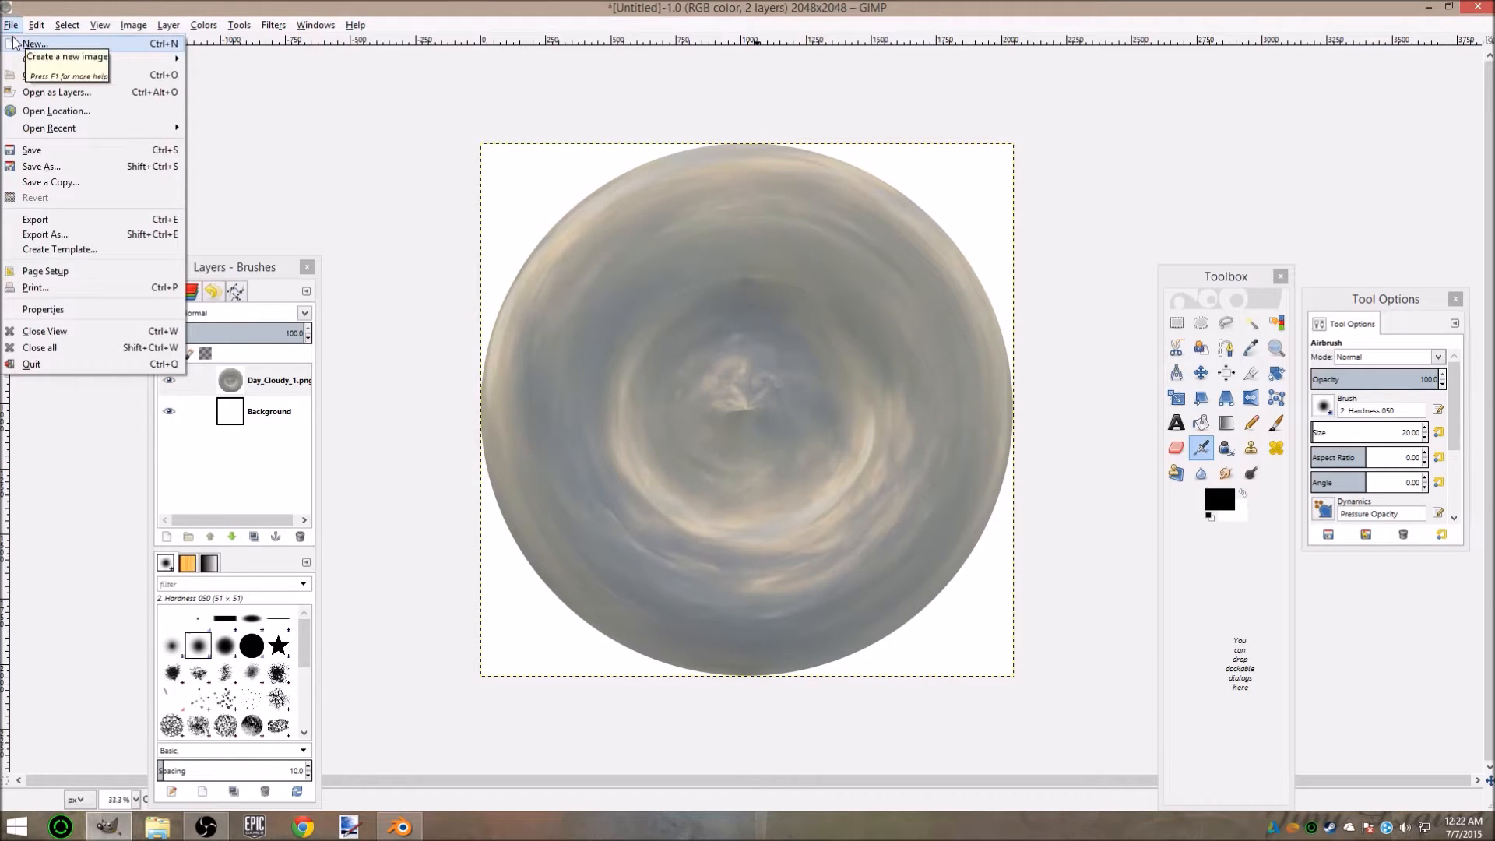
{"action": "left_click", "coordinate": [14, 43]}
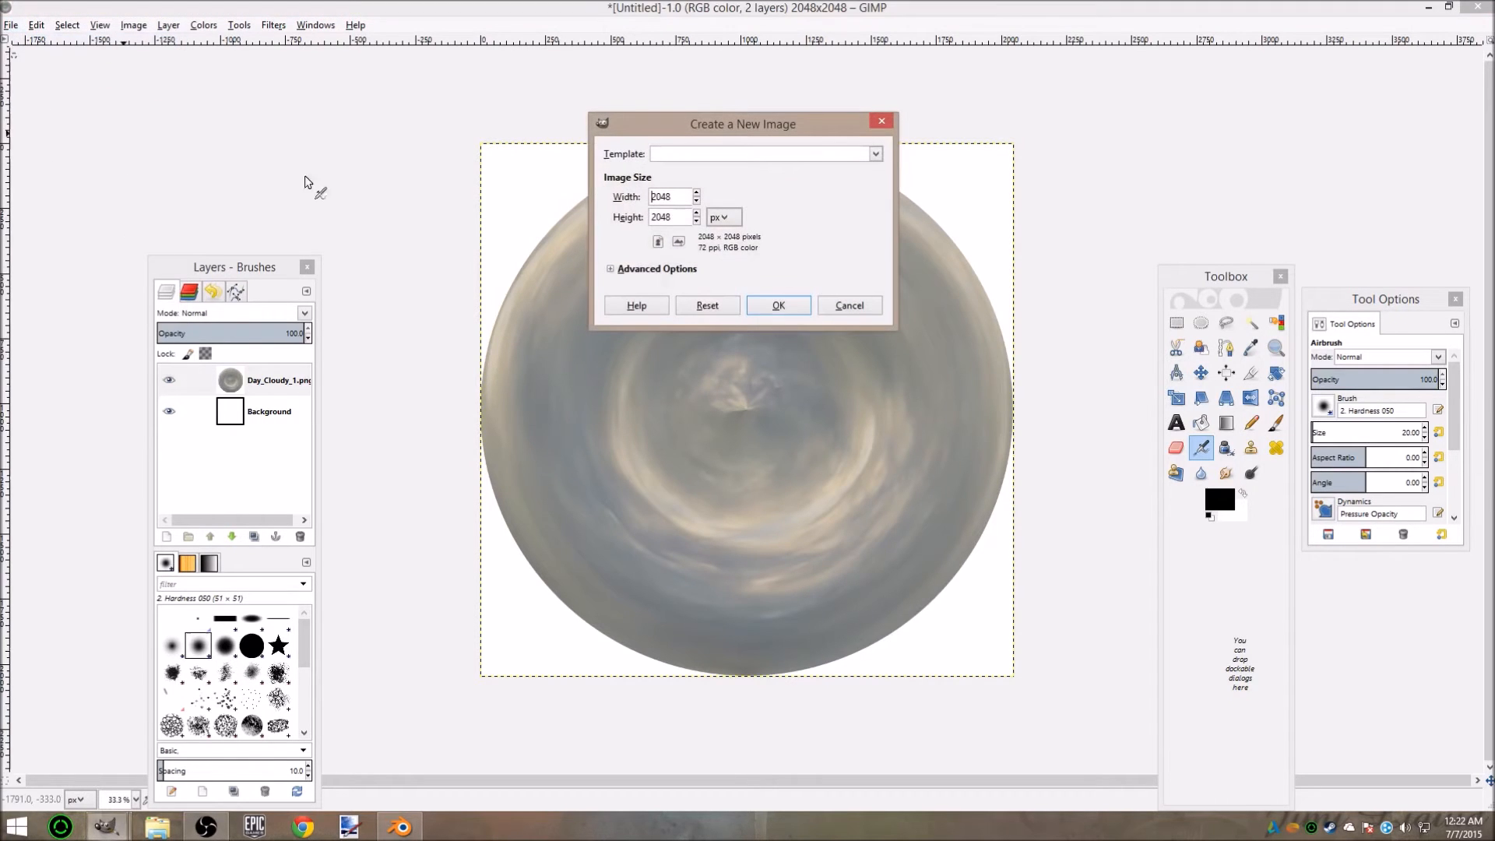
{"action": "left_click", "coordinate": [775, 308]}
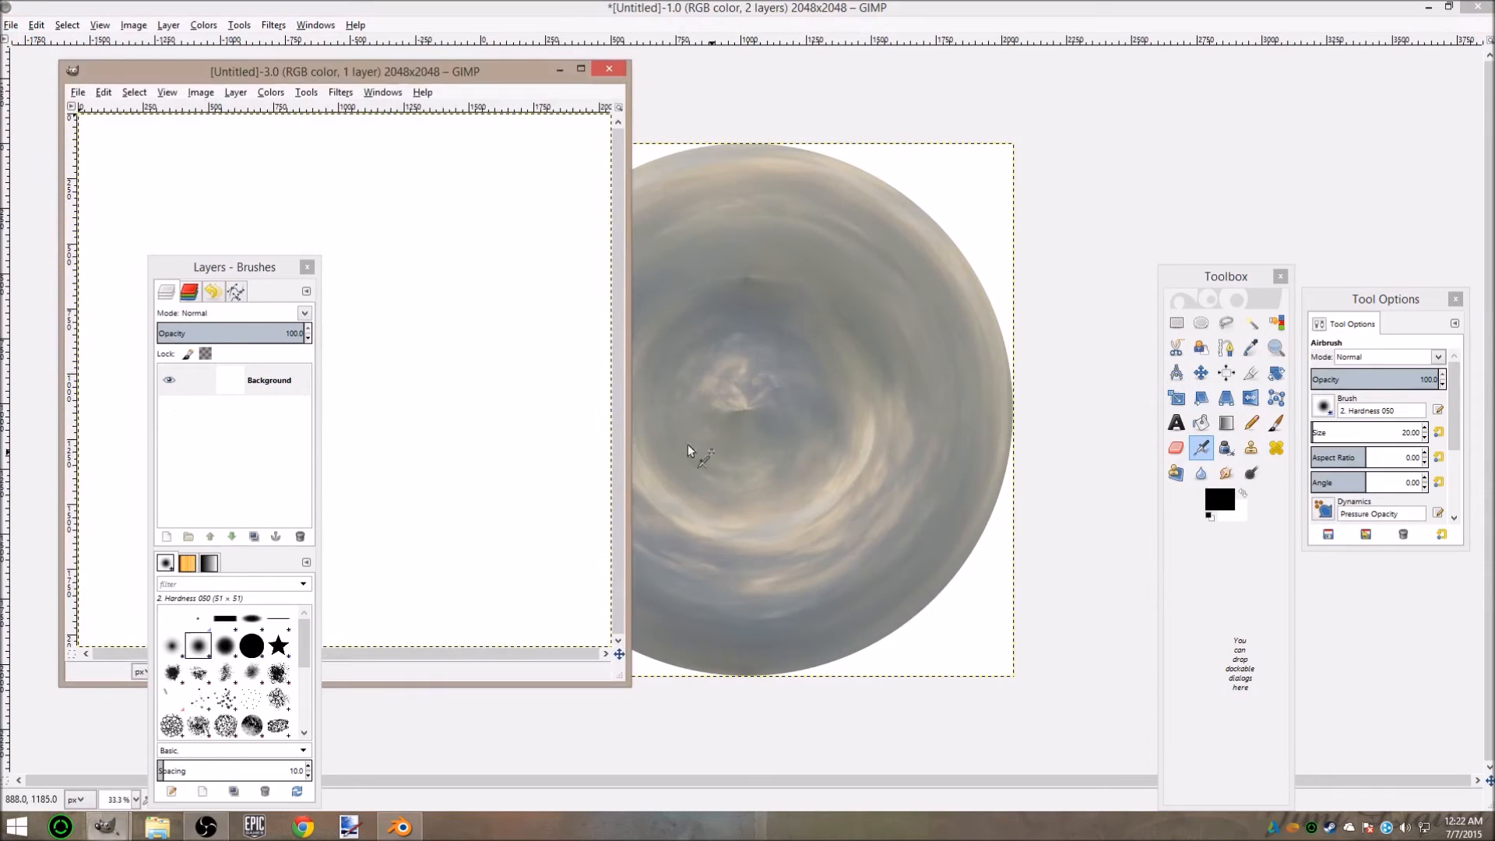
{"action": "left_click_drag", "start_coordinate": [373, 11], "coordinate": [813, 48]}
{"action": "left_click_drag", "start_coordinate": [34, 161], "coordinate": [173, 169]}
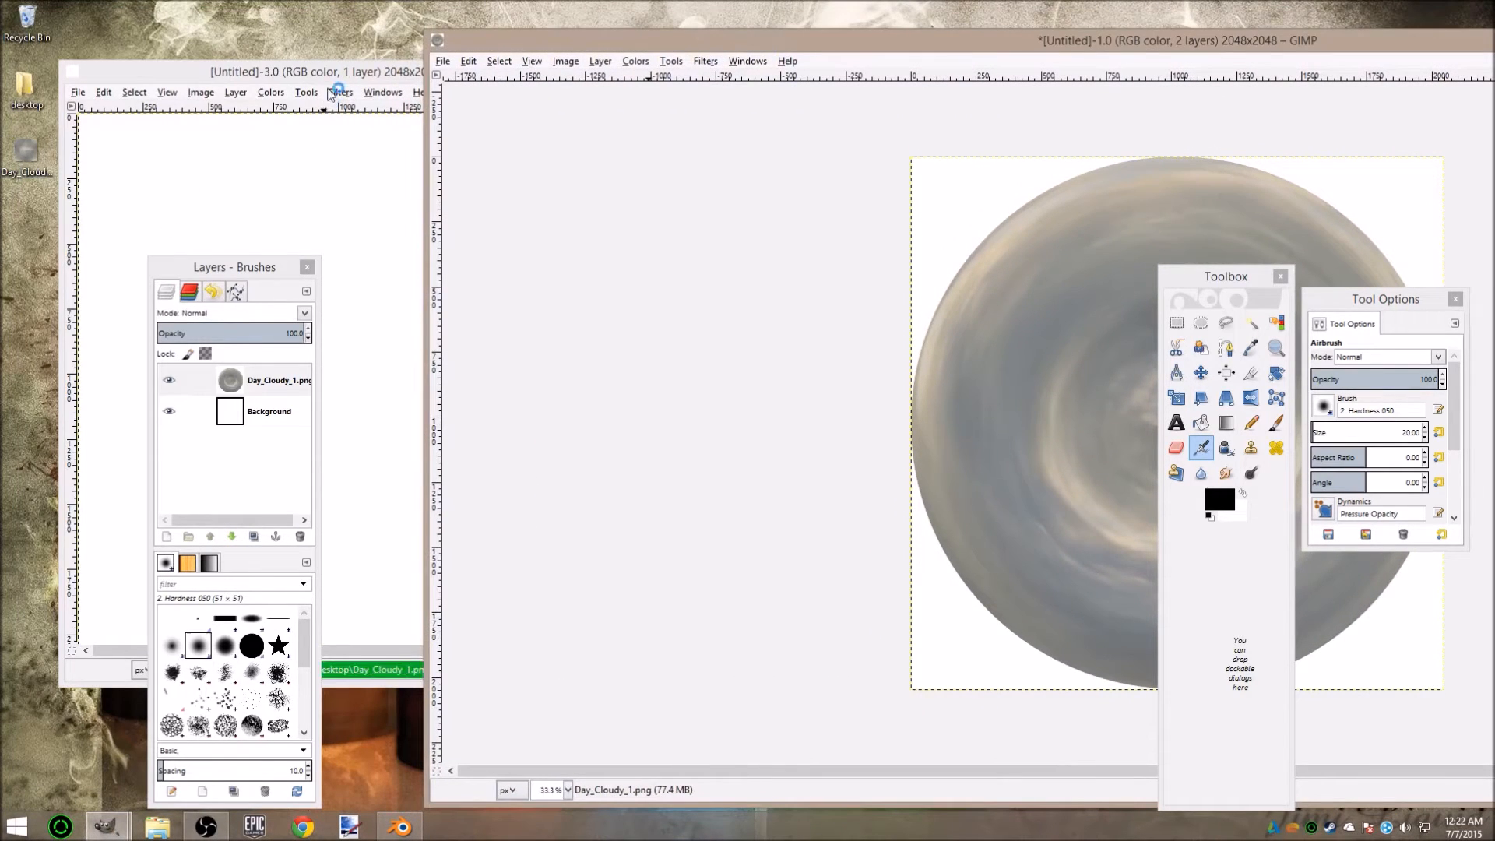
Arrange the flat cloud image and the polar cloud image side by side, with the Toolbox and Tool Options off the polar image.
{"action": "key", "text": "super+Left"}
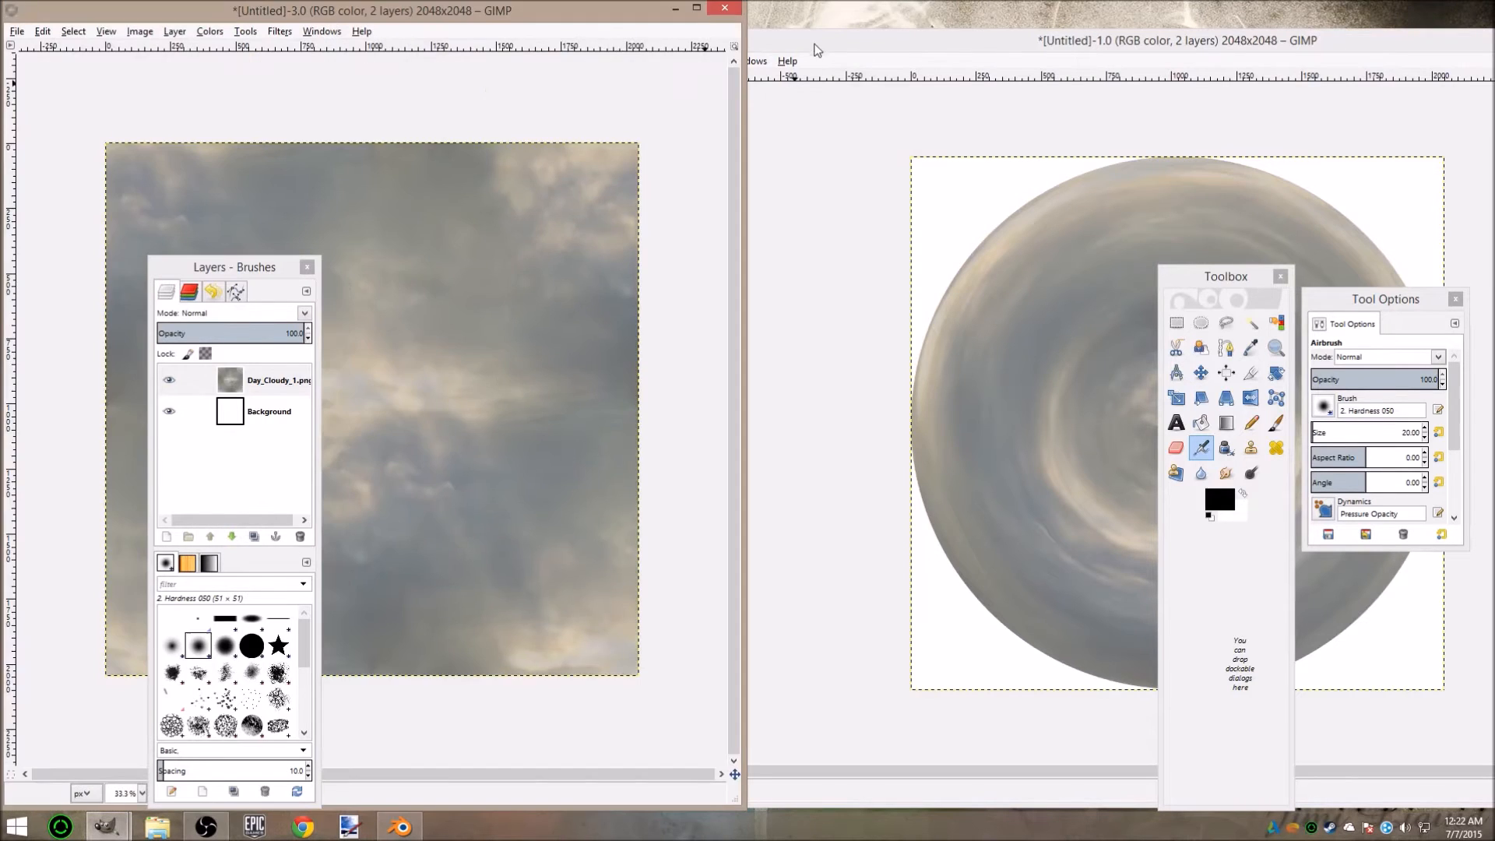
{"action": "left_click", "coordinate": [817, 50]}
{"action": "key", "text": "super+Right"}
{"action": "left_click_drag", "start_coordinate": [1228, 276], "coordinate": [706, 207]}
{"action": "left_click_drag", "start_coordinate": [1386, 299], "coordinate": [480, 284]}
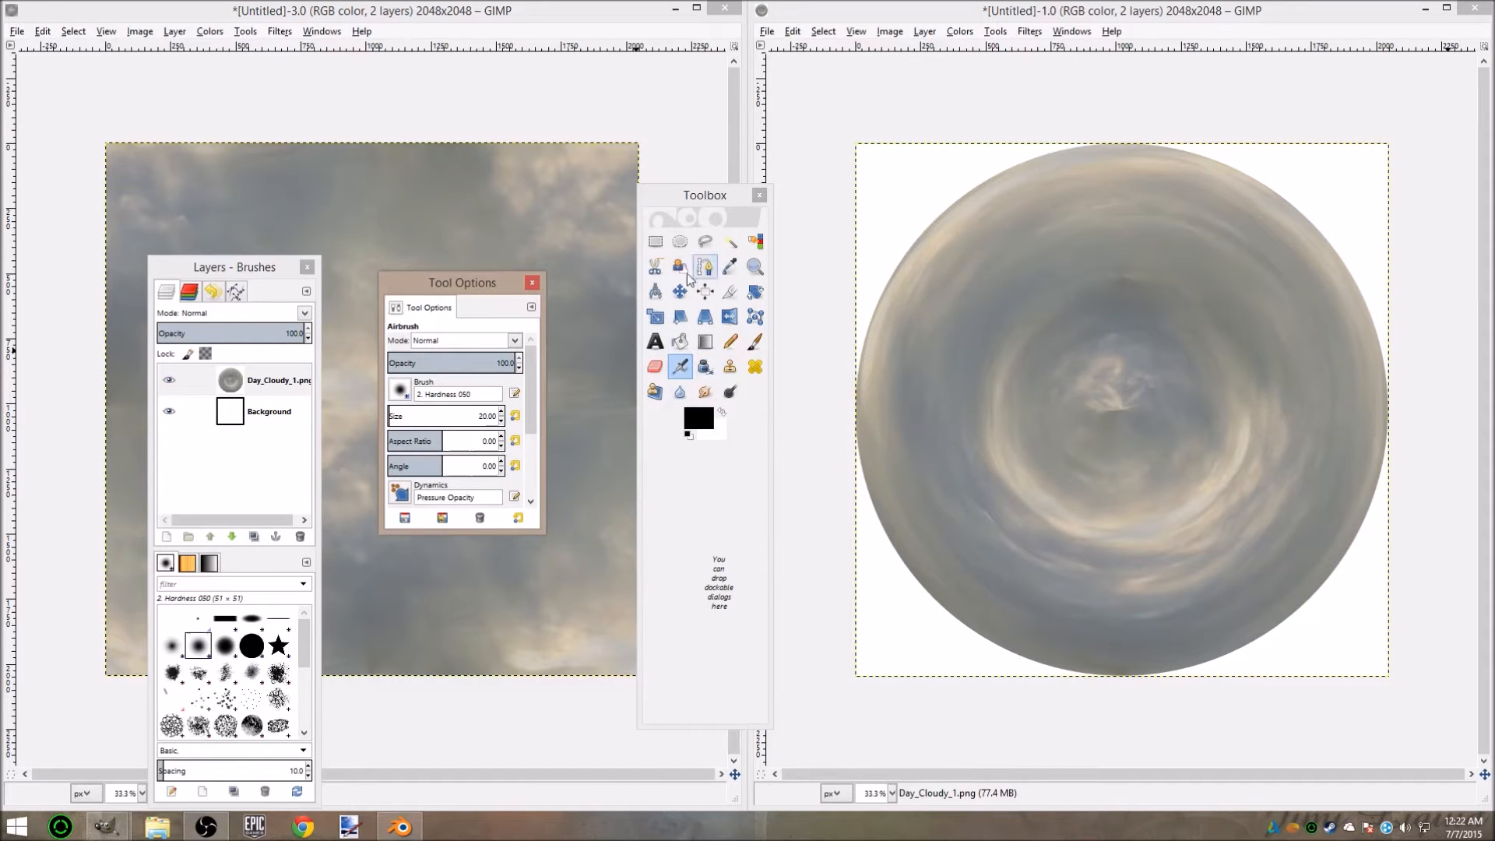
Pick a light beige foreground color from the rim of the cloud circle and Bucket Fill the blank corners around it.
{"action": "left_click", "coordinate": [730, 271]}
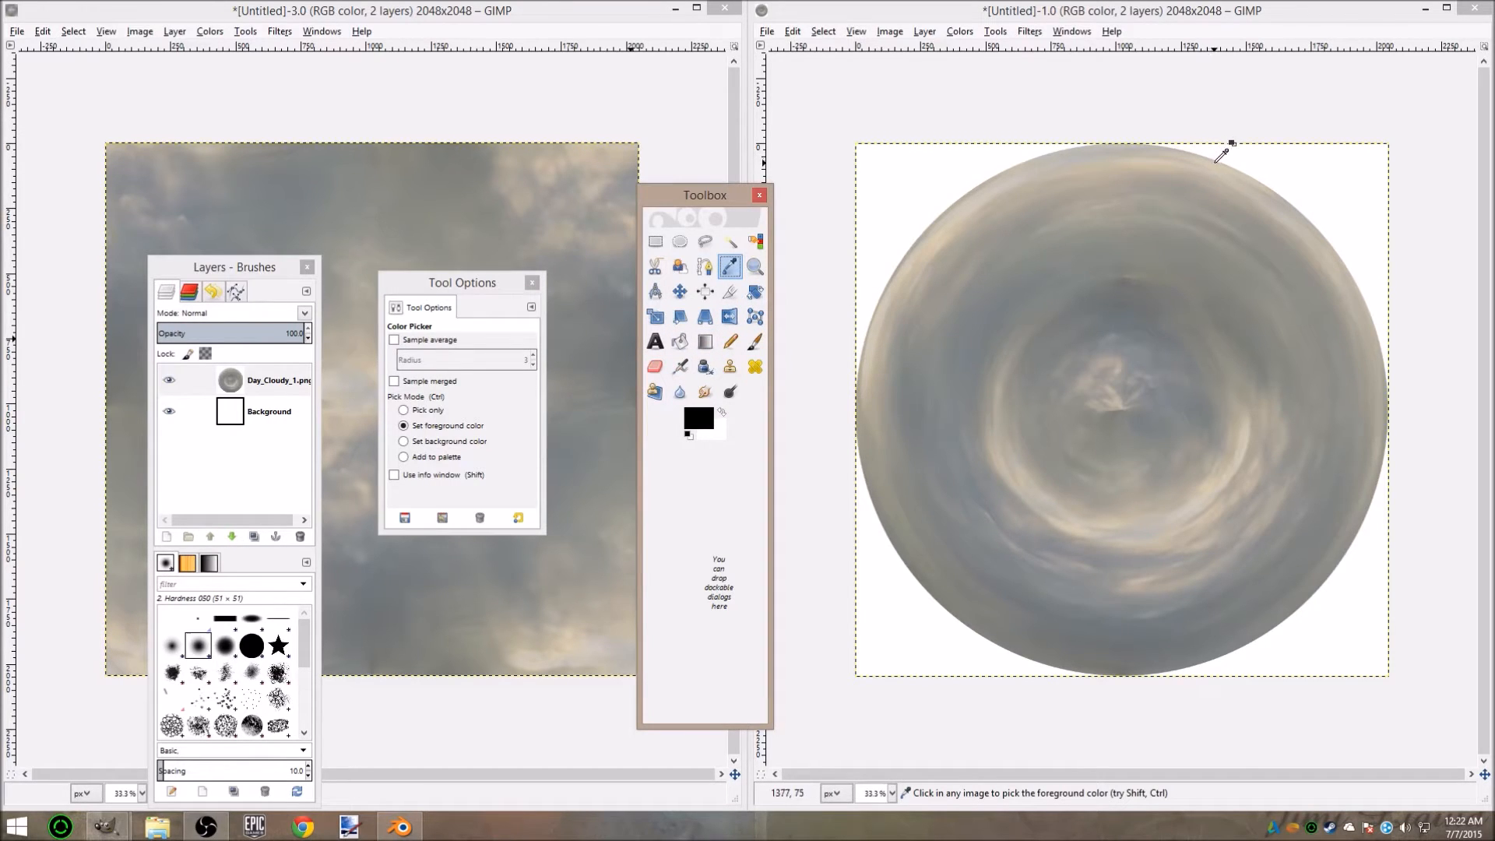
{"action": "left_click", "coordinate": [1218, 165]}
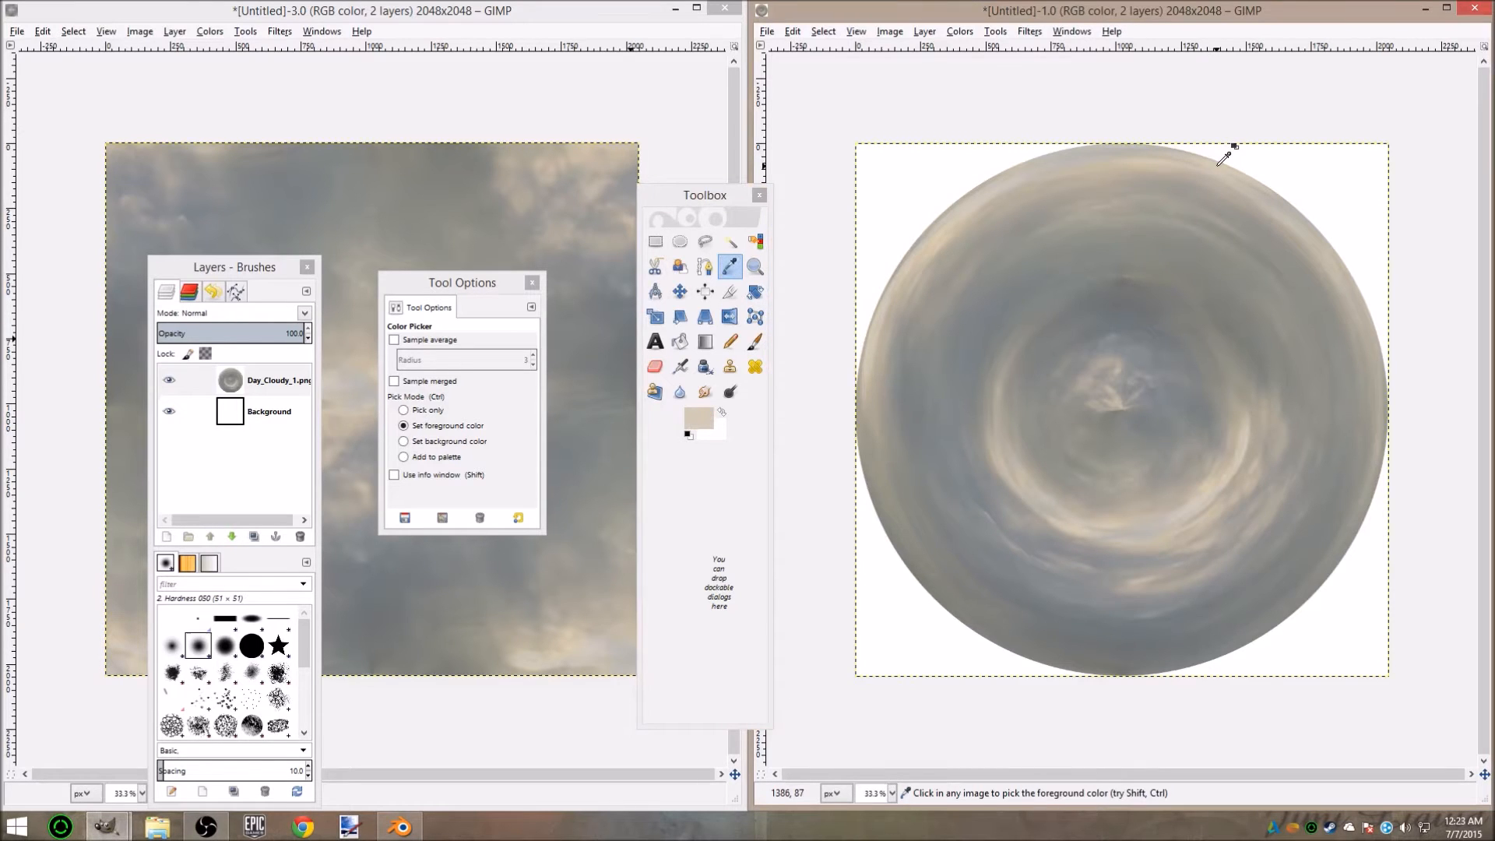
{"action": "left_click", "coordinate": [1275, 190]}
{"action": "left_click", "coordinate": [685, 347]}
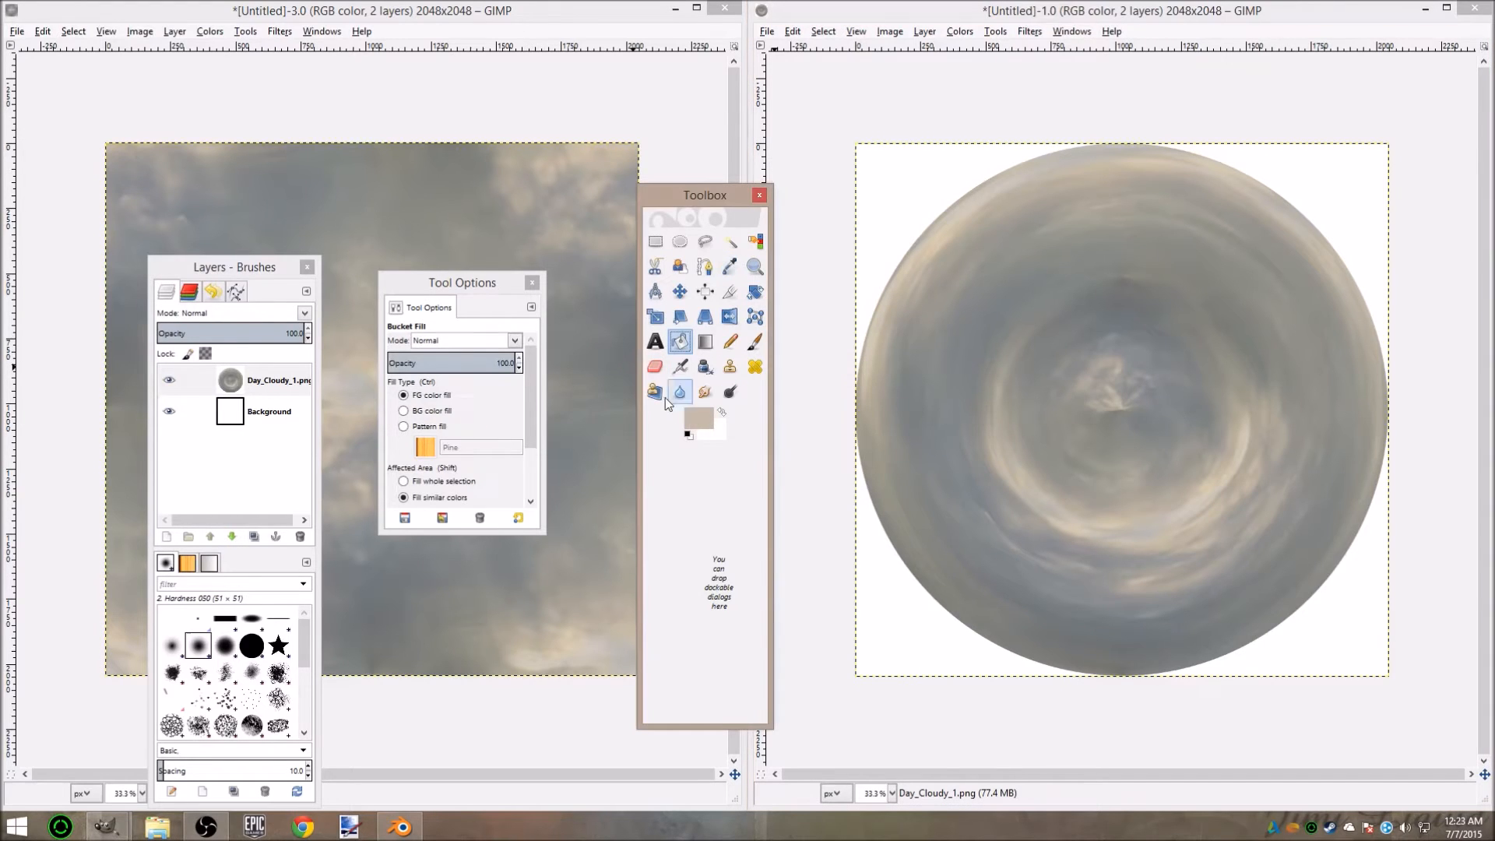
{"action": "left_click", "coordinate": [954, 170]}
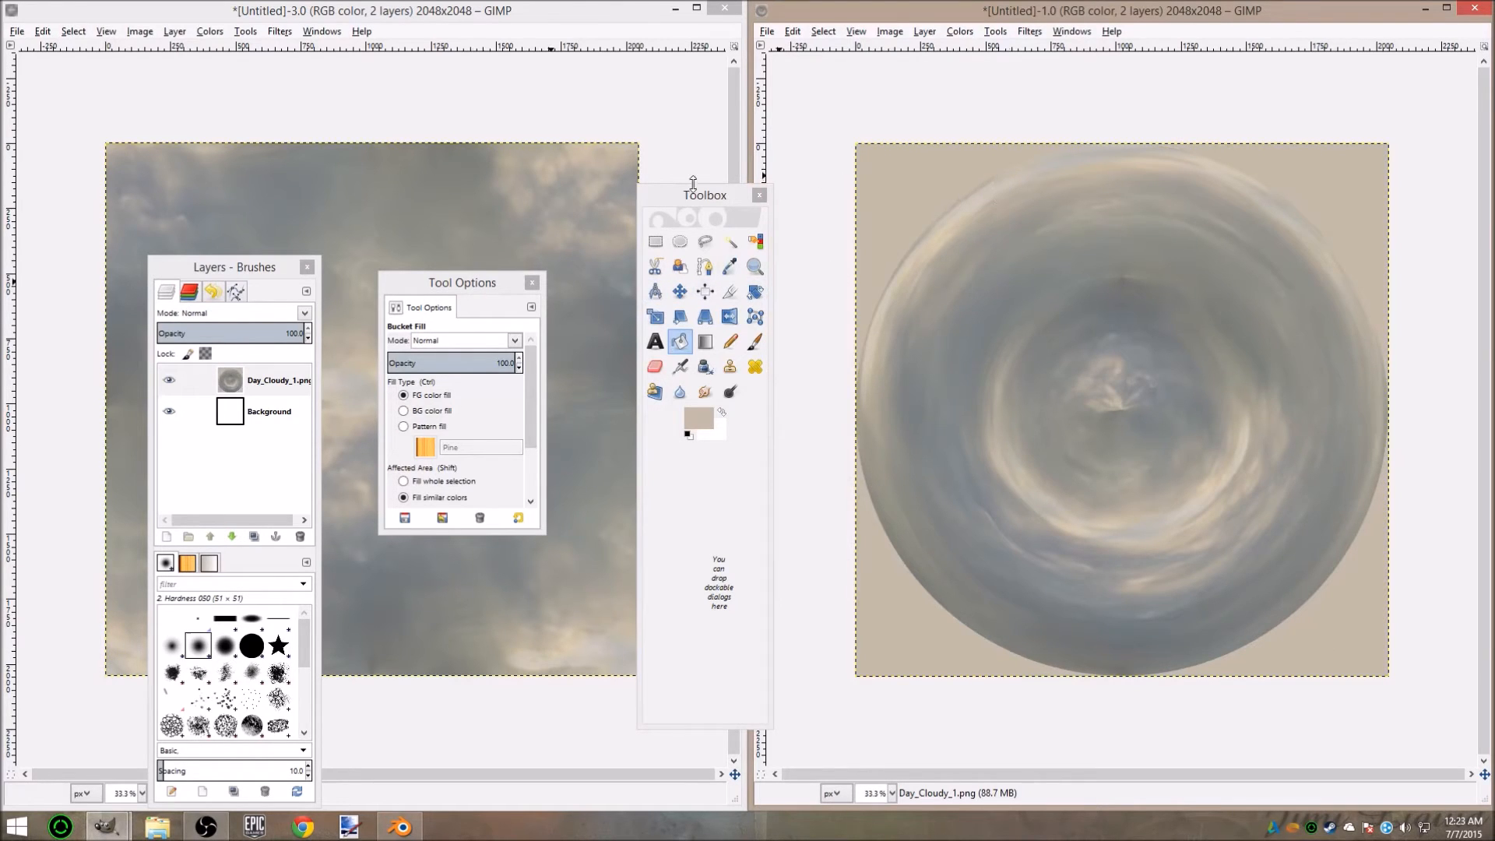
Set up the Clone tool with the 2. Hardness 025 brush at size 702.43, moving the floating dialogs clear of the working areas.
{"action": "left_click", "coordinate": [316, 19]}
{"action": "left_click_drag", "start_coordinate": [474, 282], "coordinate": [694, 445]}
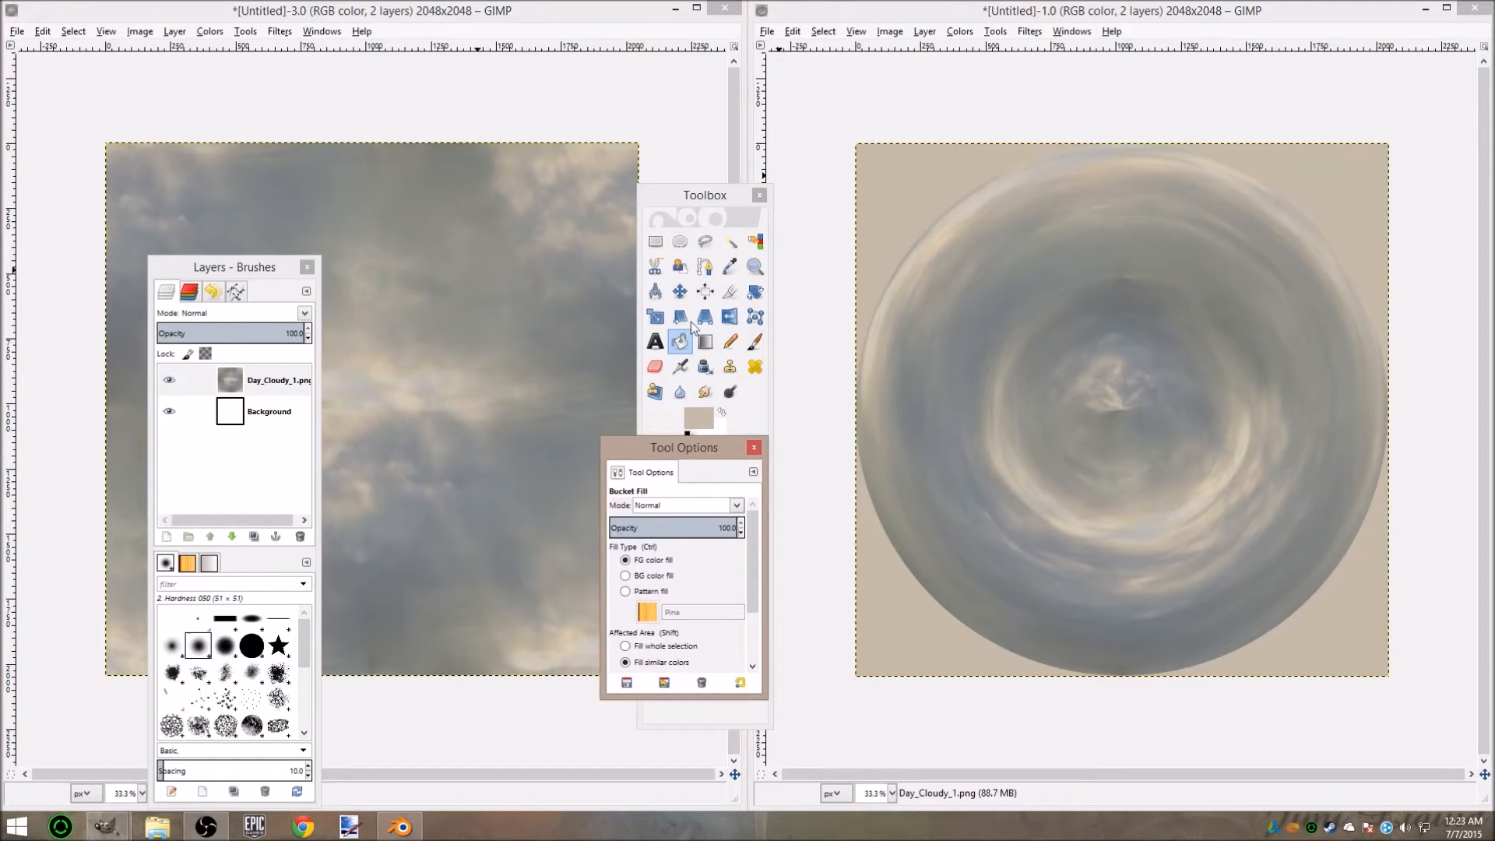
{"action": "left_click", "coordinate": [735, 371]}
{"action": "left_click_drag", "start_coordinate": [621, 453], "coordinate": [506, 339]}
{"action": "left_click_drag", "start_coordinate": [504, 466], "coordinate": [548, 467]}
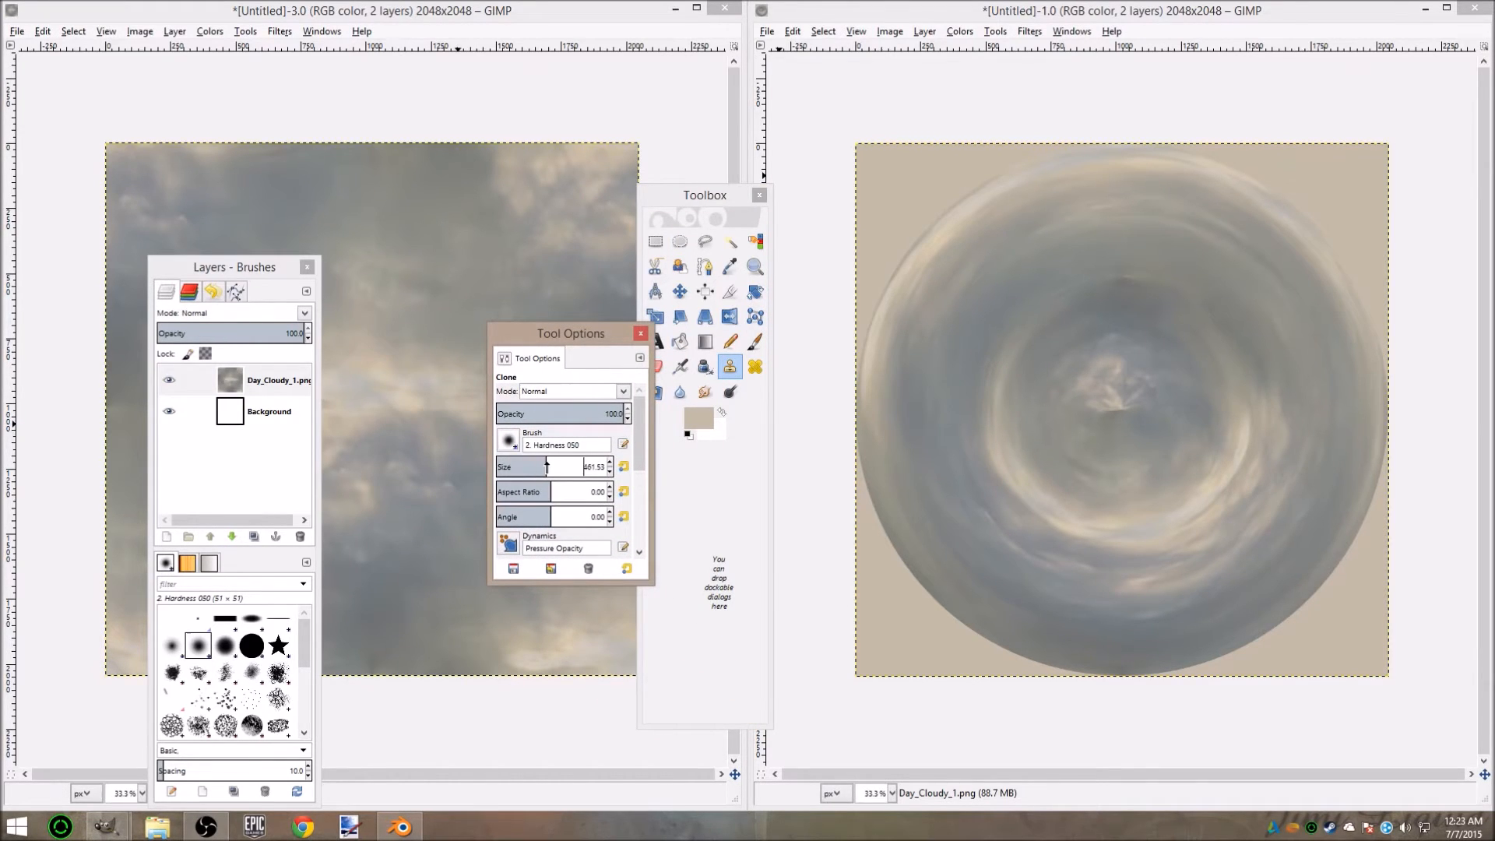
{"action": "left_click", "coordinate": [549, 463]}
{"action": "left_click_drag", "start_coordinate": [539, 463], "coordinate": [567, 468]}
{"action": "mouse_move", "coordinate": [233, 267]}
{"action": "left_mouse_down"}
{"action": "mouse_move", "coordinate": [555, 470]}
{"action": "mouse_move", "coordinate": [791, 470]}
{"action": "left_mouse_up"}
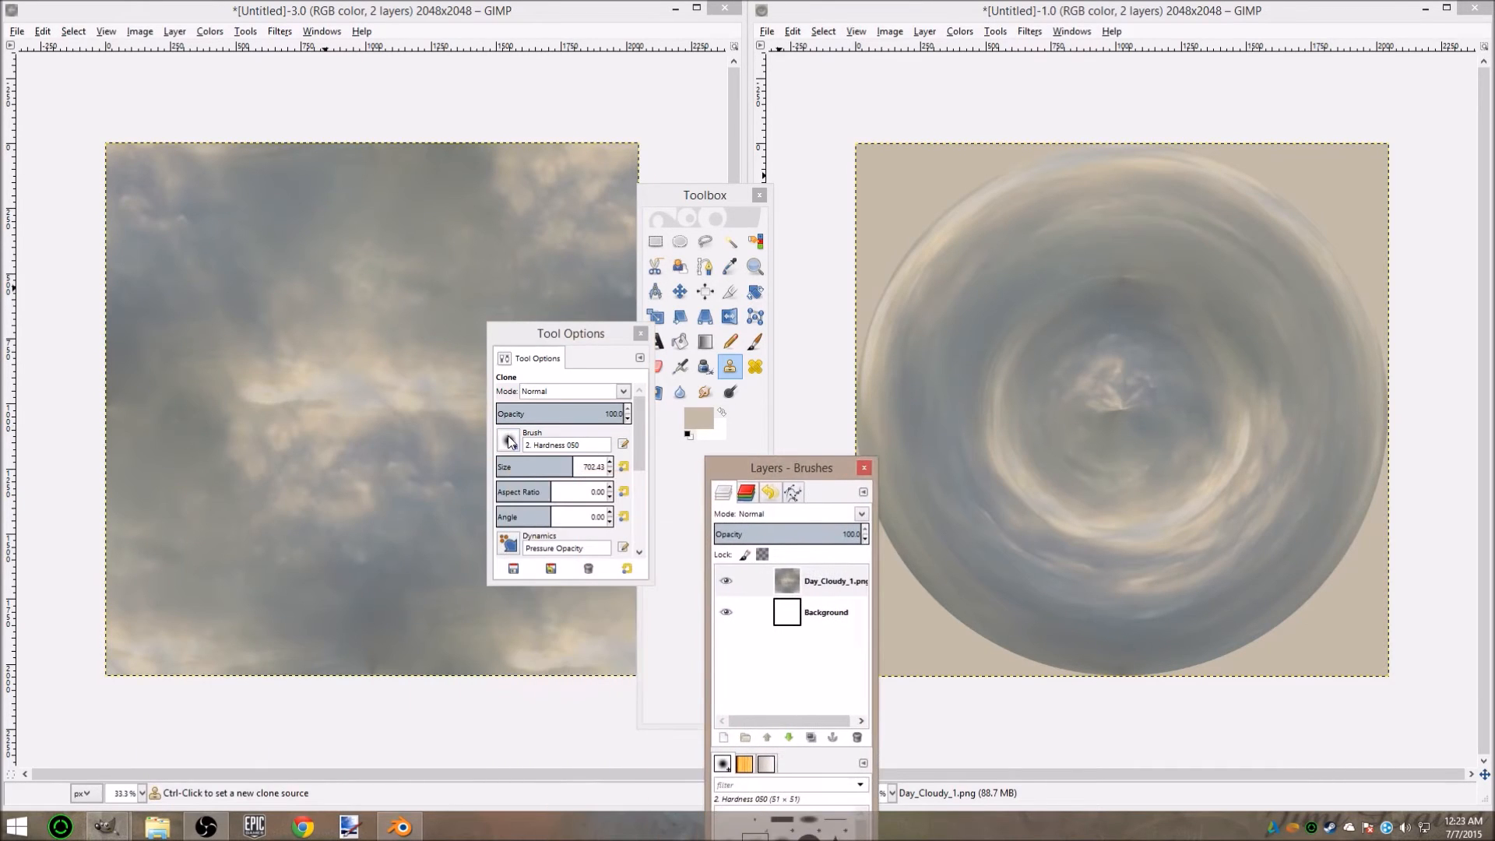
{"action": "left_click", "coordinate": [510, 443]}
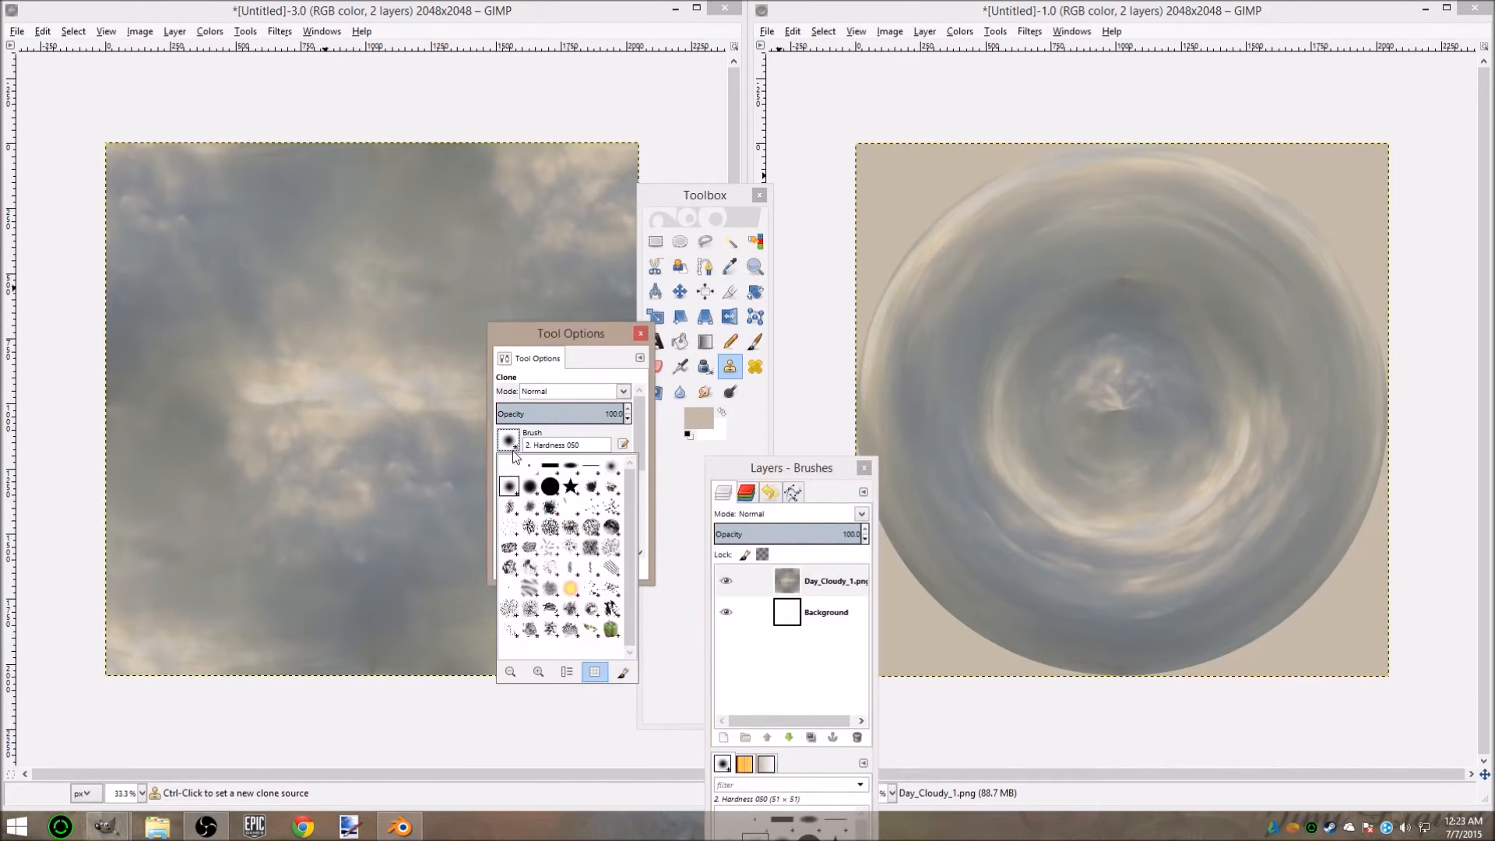
{"action": "left_click", "coordinate": [610, 469]}
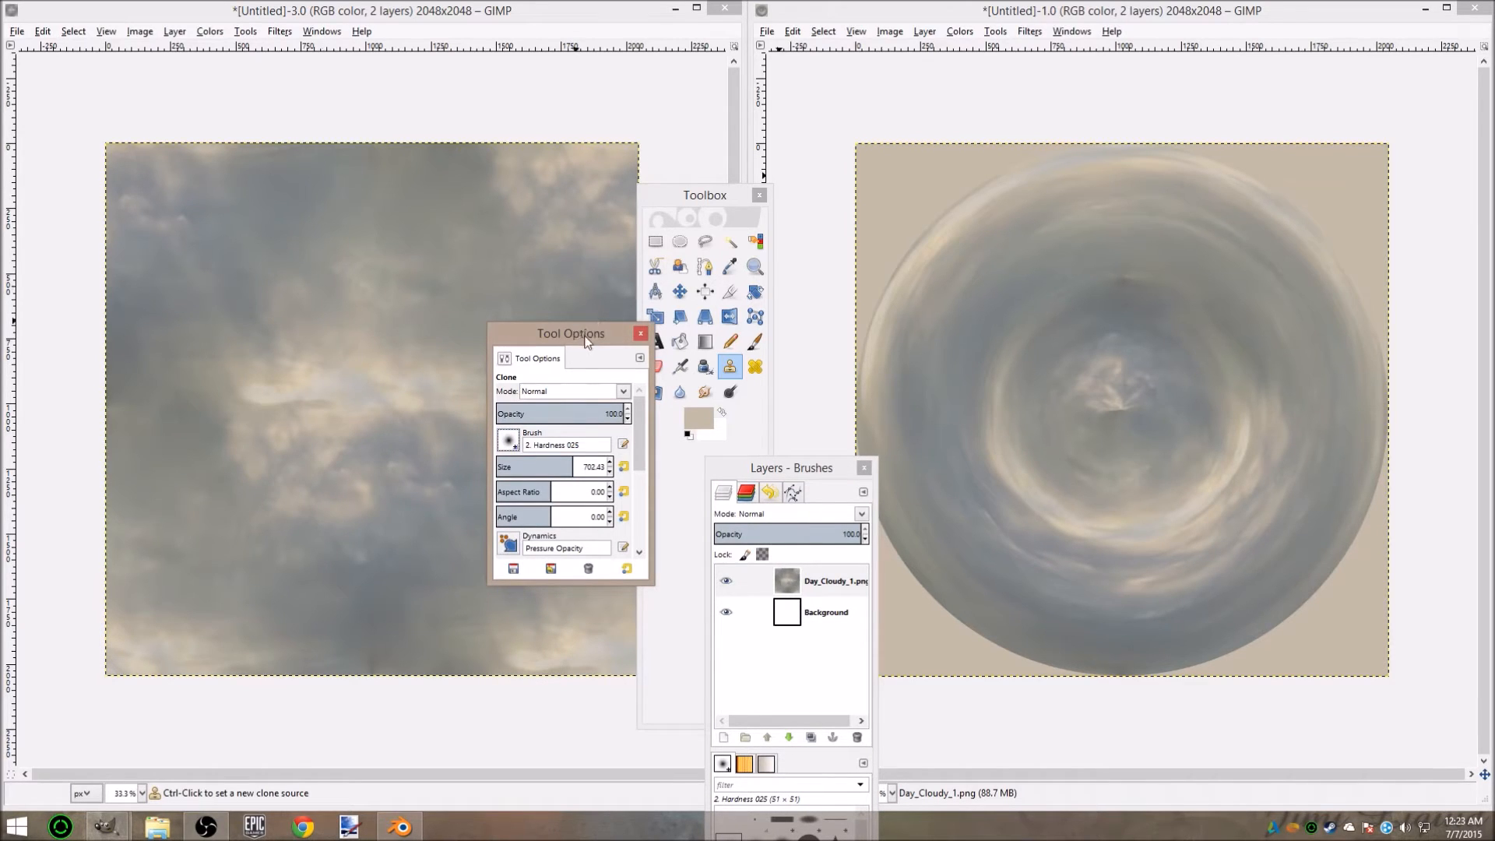
Clone clouds from the center and the upper-left area of the flat texture over the pinched center of the polar image.
{"action": "left_click", "coordinate": [369, 405], "text": "ctrl"}
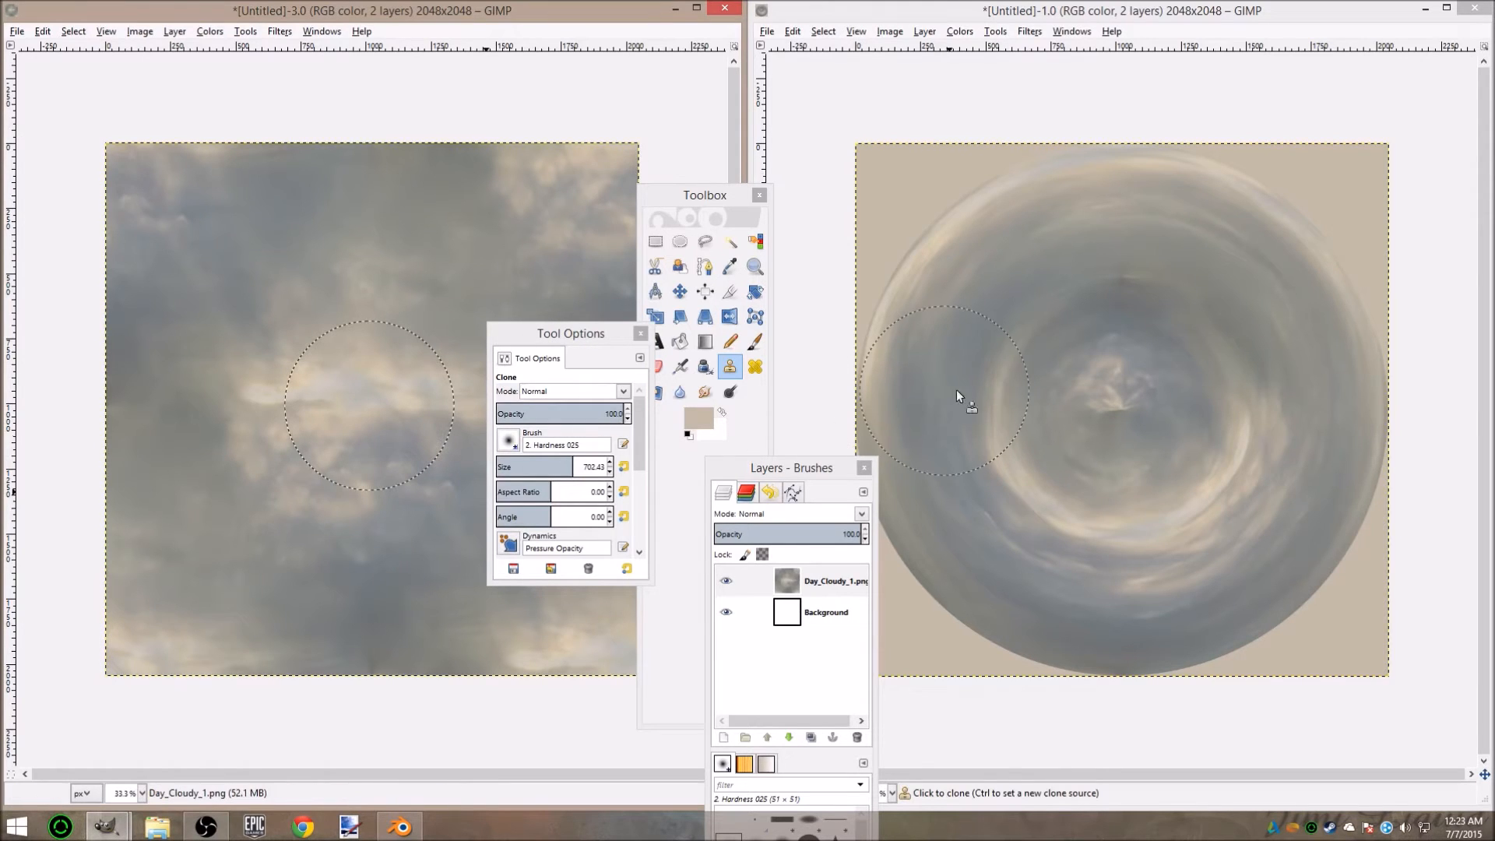
{"action": "mouse_move", "coordinate": [1110, 387]}
{"action": "left_mouse_down"}
{"action": "mouse_move", "coordinate": [1134, 407]}
{"action": "mouse_move", "coordinate": [1132, 431]}
{"action": "mouse_move", "coordinate": [1117, 409]}
{"action": "mouse_move", "coordinate": [1145, 418]}
{"action": "mouse_move", "coordinate": [1126, 409]}
{"action": "mouse_move", "coordinate": [1148, 493]}
{"action": "left_mouse_up"}
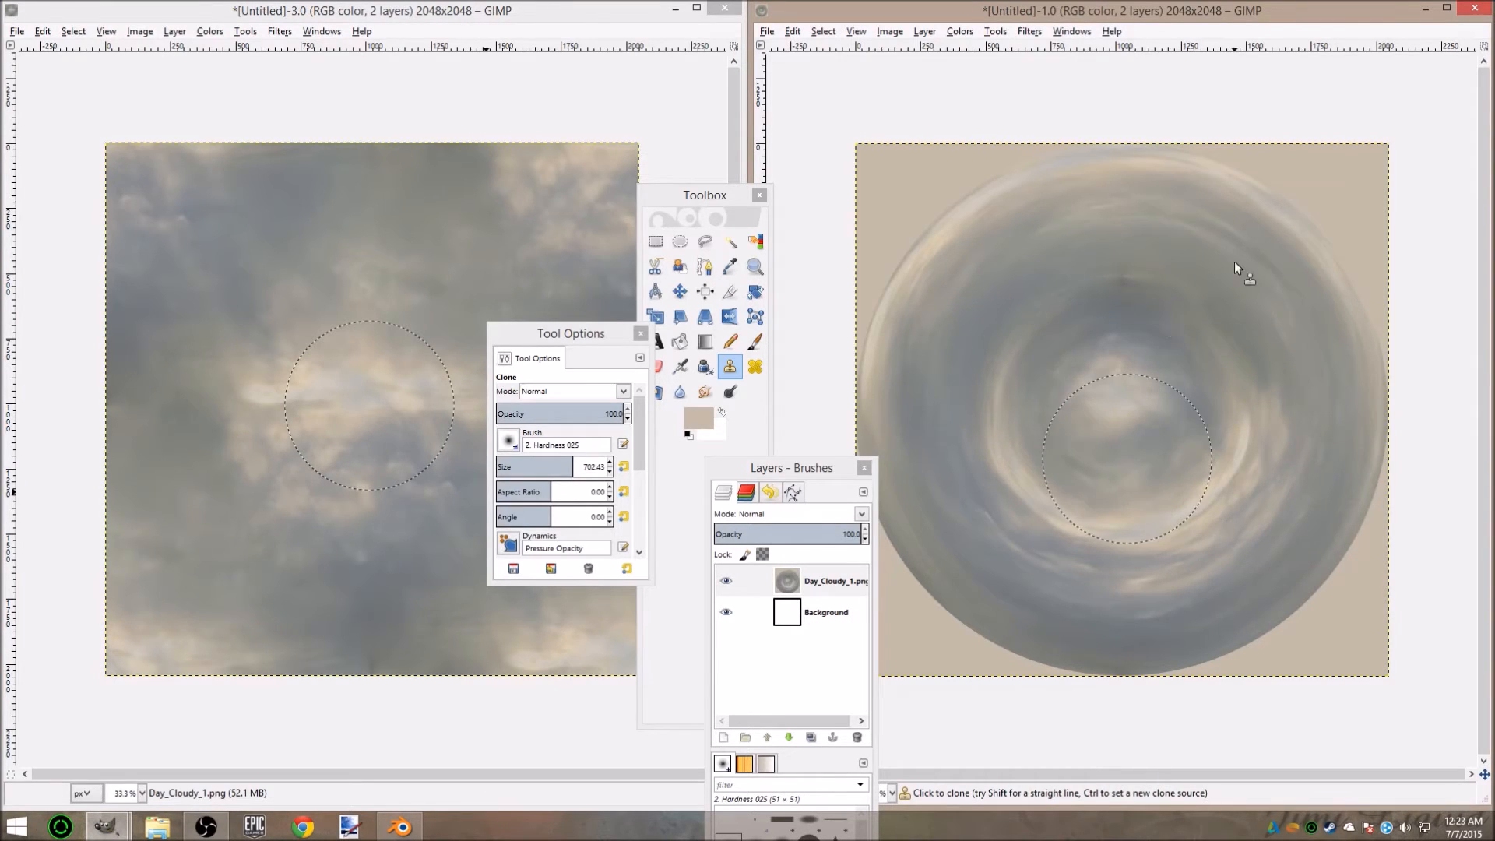
{"action": "left_click_drag", "start_coordinate": [1131, 373], "coordinate": [1134, 383]}
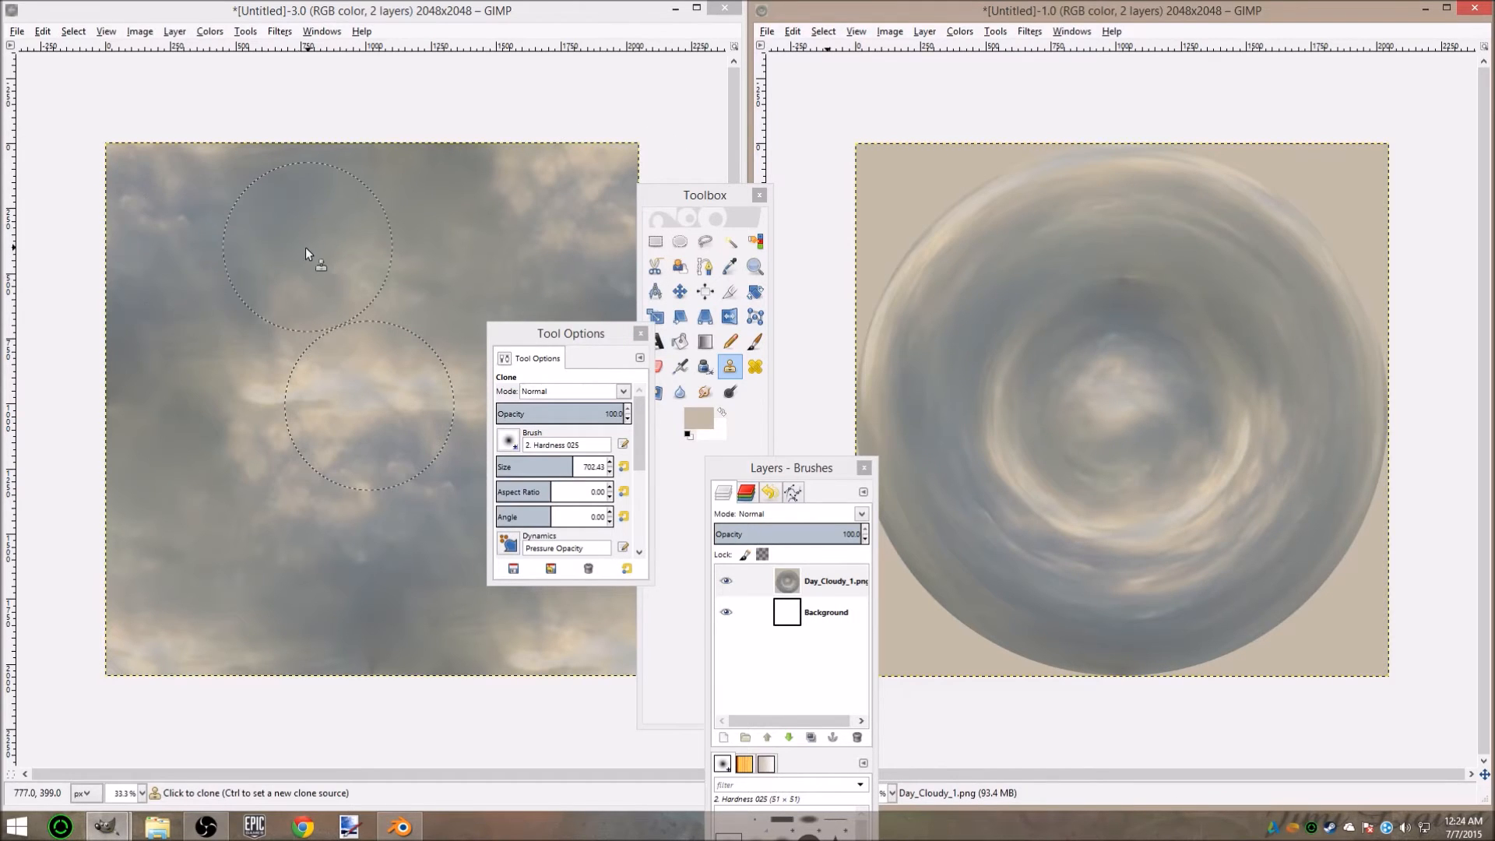
{"action": "left_click", "coordinate": [223, 250], "text": "ctrl"}
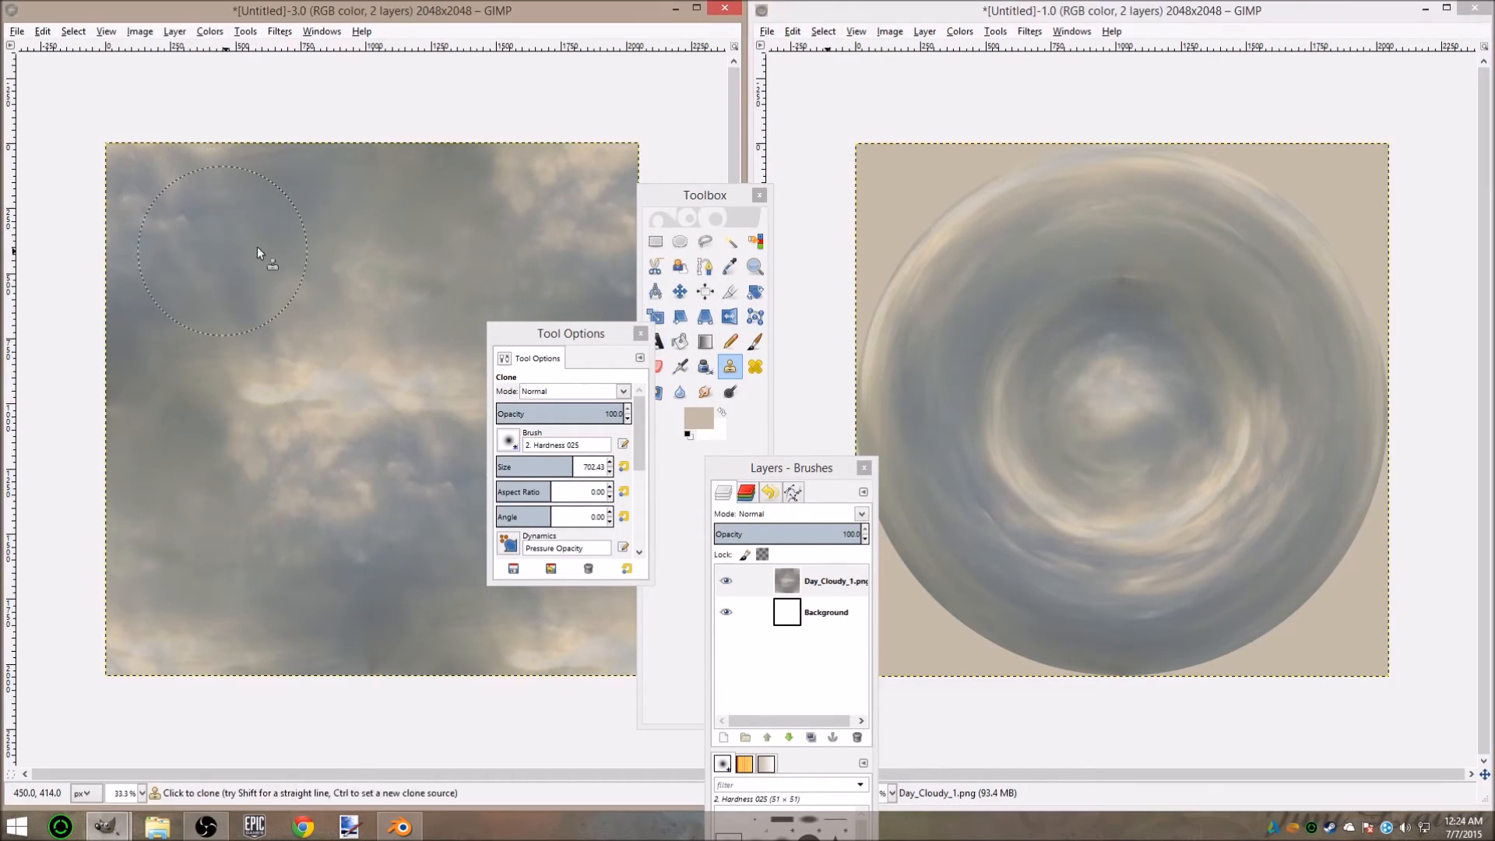
{"action": "left_click", "coordinate": [1128, 409]}
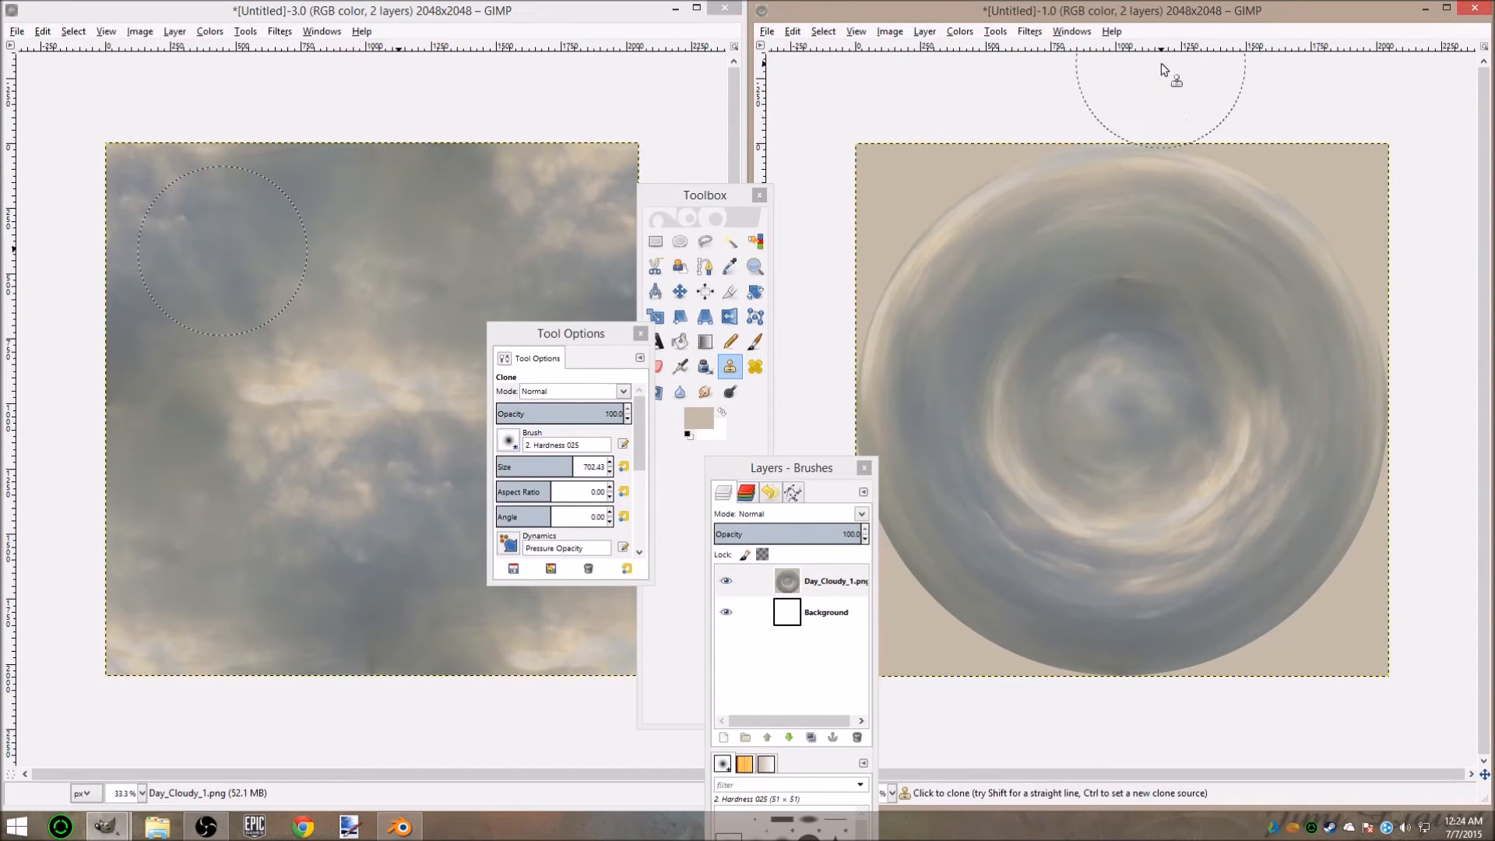
Export the polar cloud image to the Desktop as cloud_skydome.png, keeping the offered PNG options with compression level 9.
{"action": "left_click", "coordinate": [767, 32]}
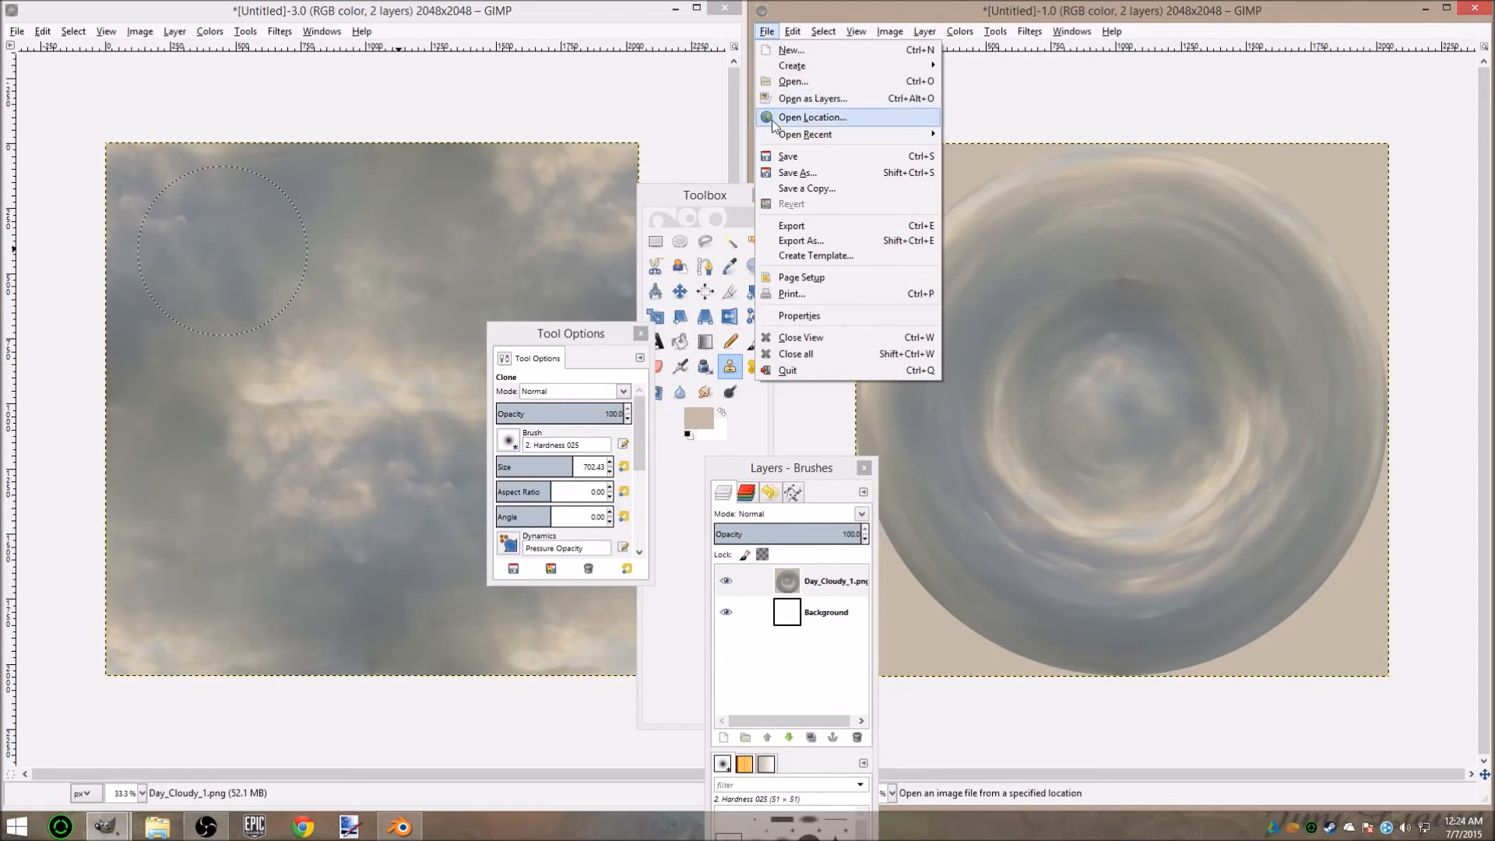
{"action": "left_click", "coordinate": [815, 241]}
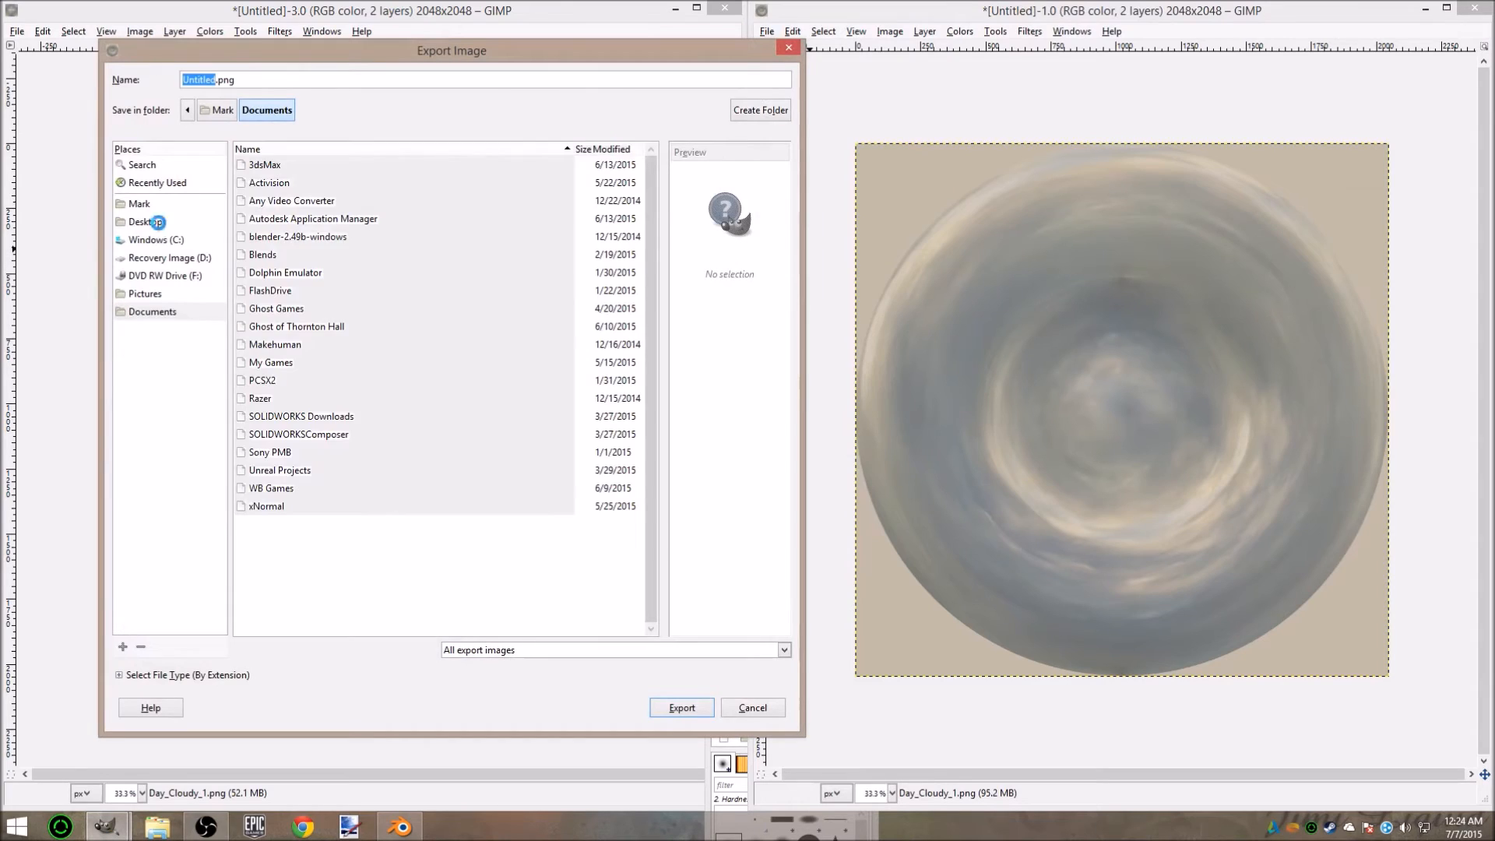
{"action": "left_click", "coordinate": [168, 223]}
{"action": "left_click", "coordinate": [211, 80]}
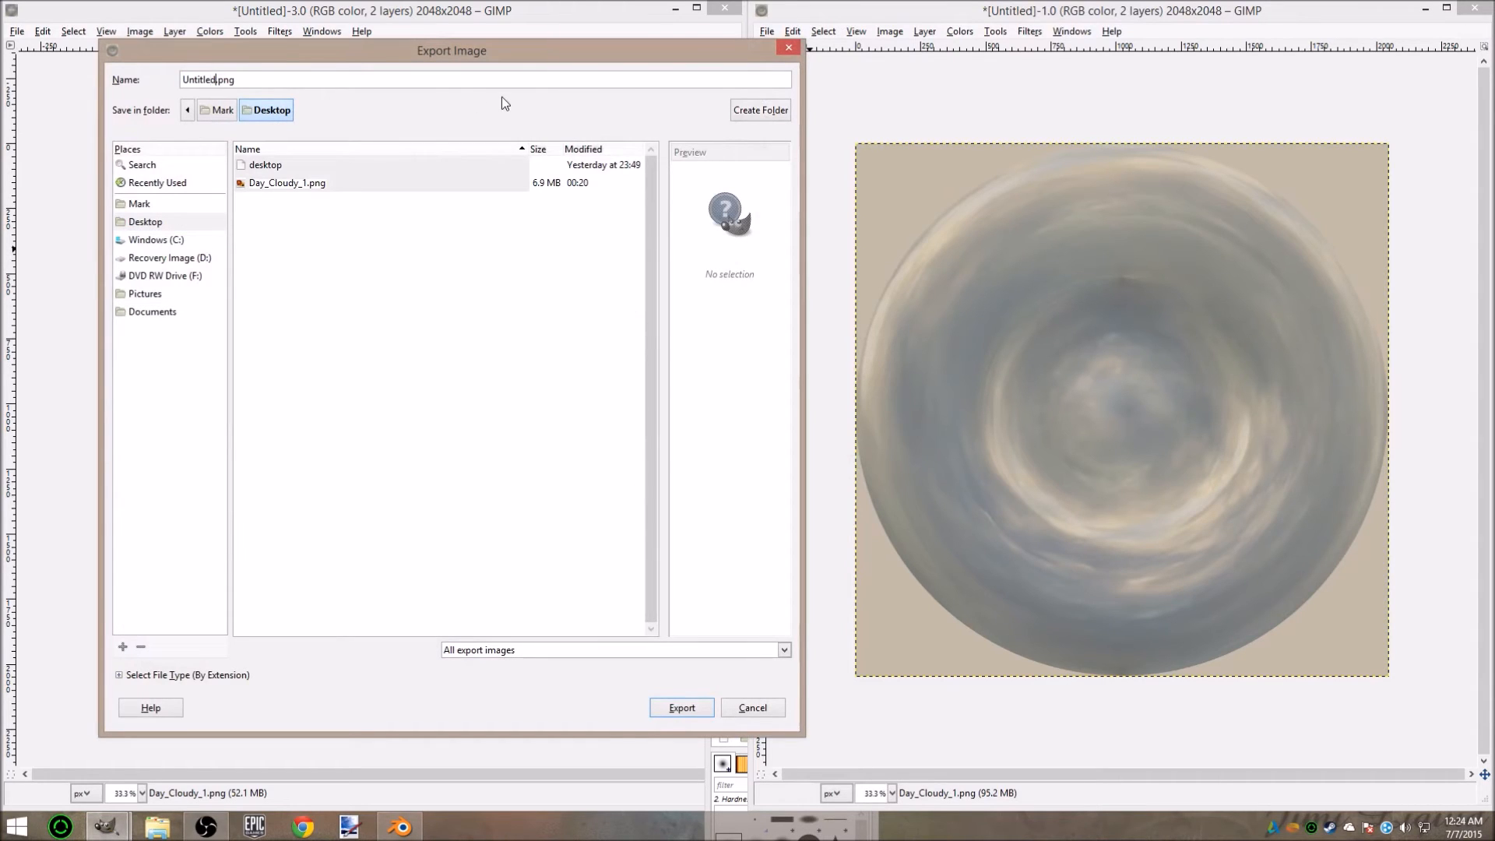
{"action": "key", "text": "BackSpace"}
{"action": "key", "text": "BackSpace"}
{"action": "key", "text": "BackSpace"}
{"action": "key", "text": "BackSpace"}
{"action": "key", "text": "BackSpace"}
{"action": "key", "text": "BackSpace"}
{"action": "key", "text": "BackSpace"}
{"action": "type", "text": "cloud_skydome"}
{"action": "left_click", "coordinate": [690, 709]}
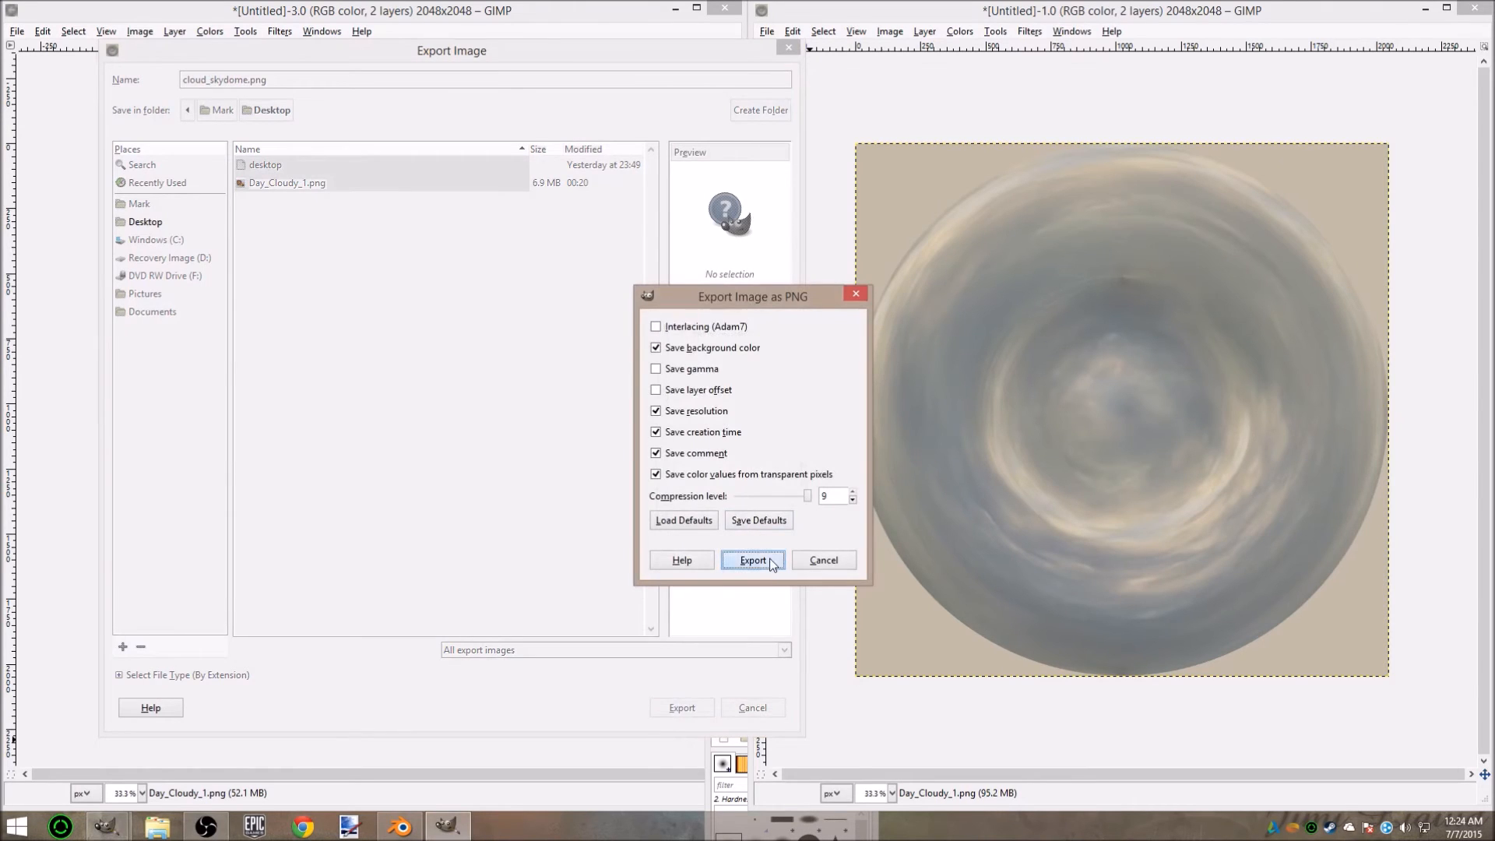
{"action": "left_click", "coordinate": [754, 560]}
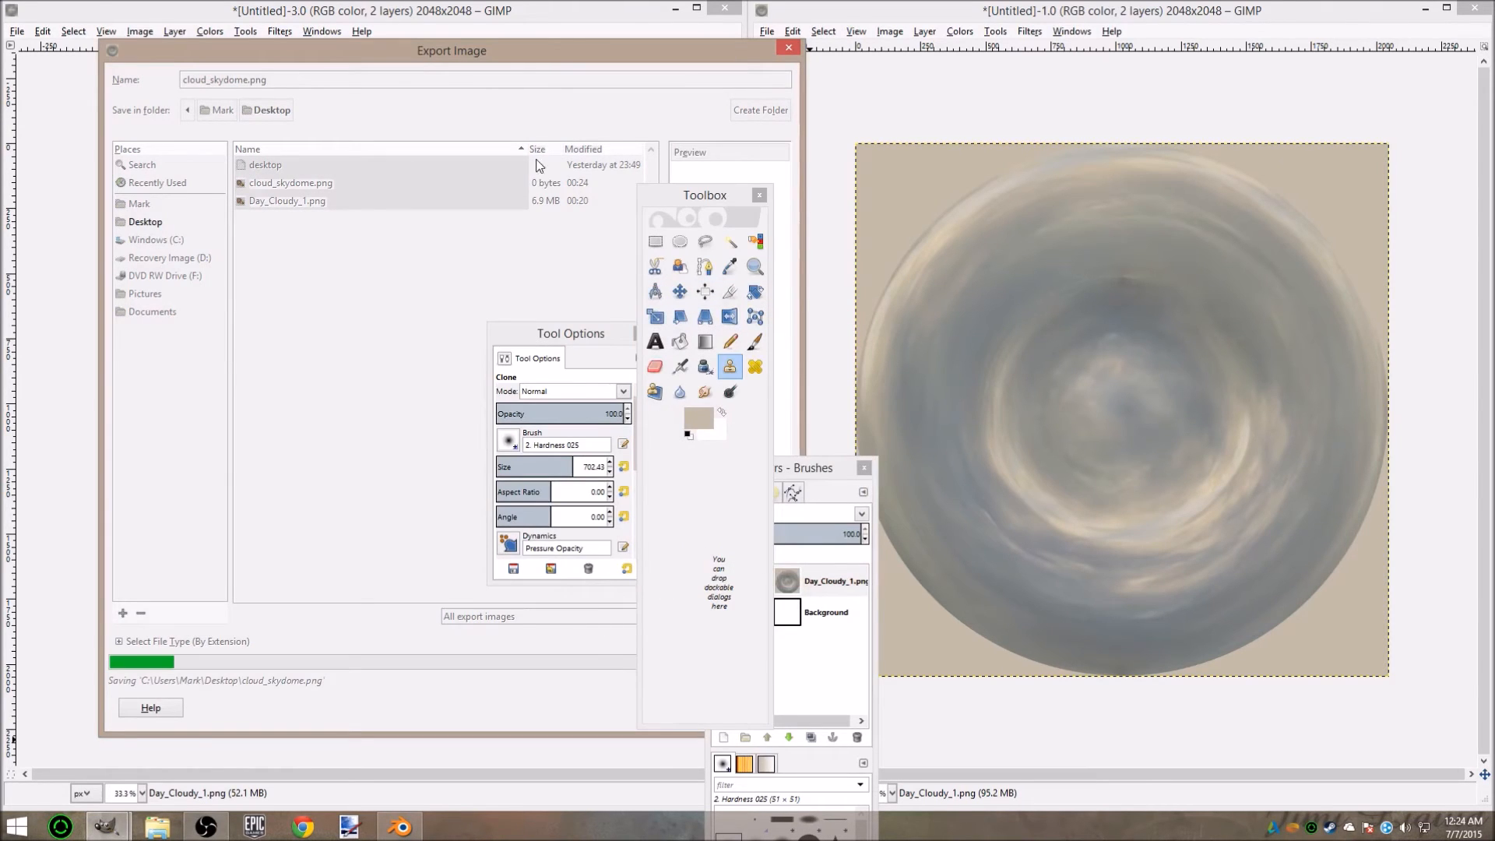
Close the flat cloud image without saving it and switch to Blender with the Skydome.blend project.
{"action": "left_click", "coordinate": [725, 7]}
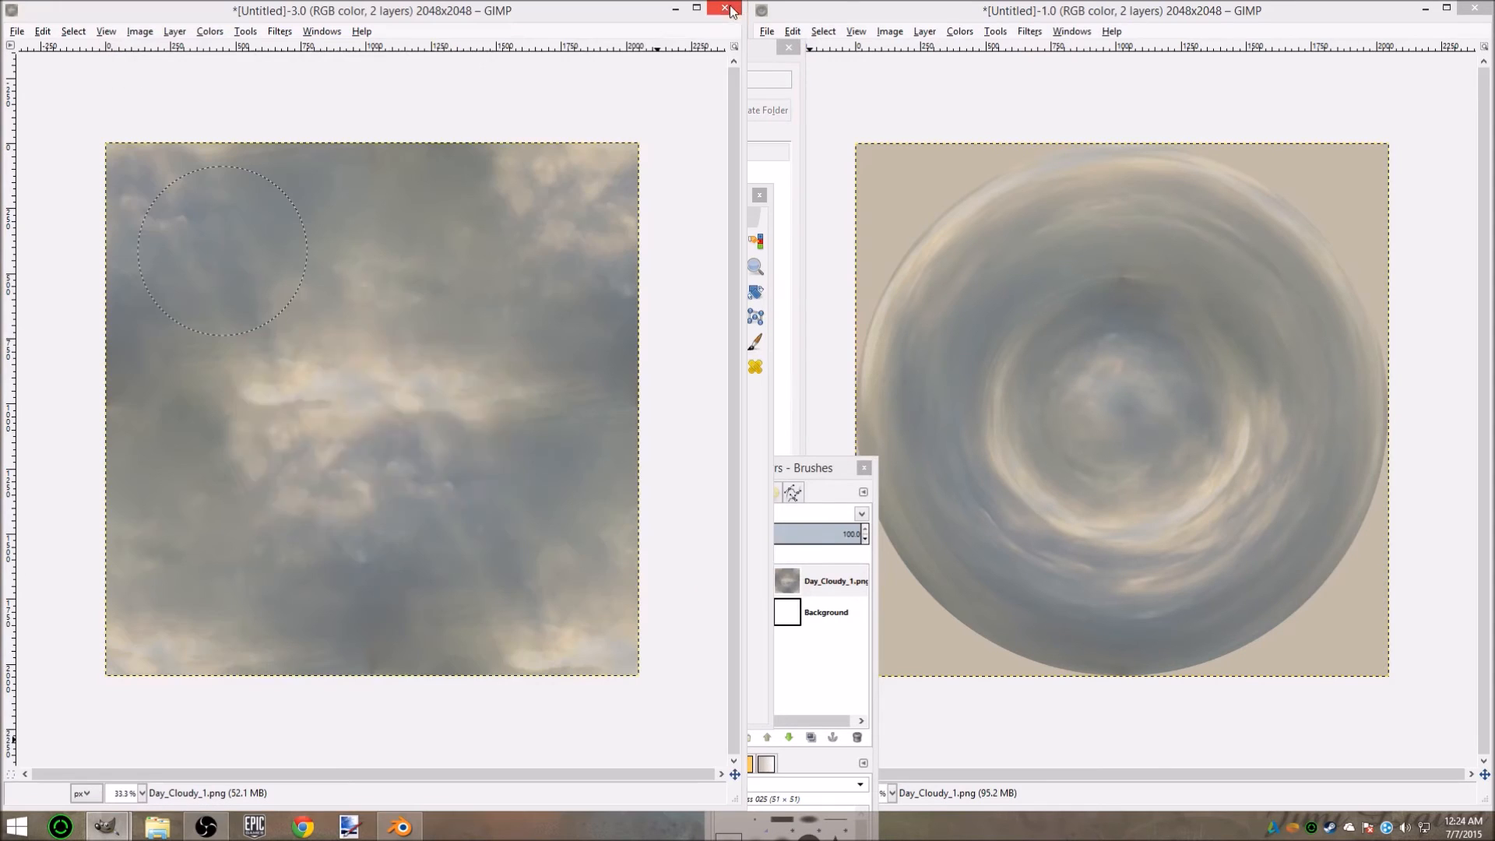
{"action": "left_click", "coordinate": [391, 503]}
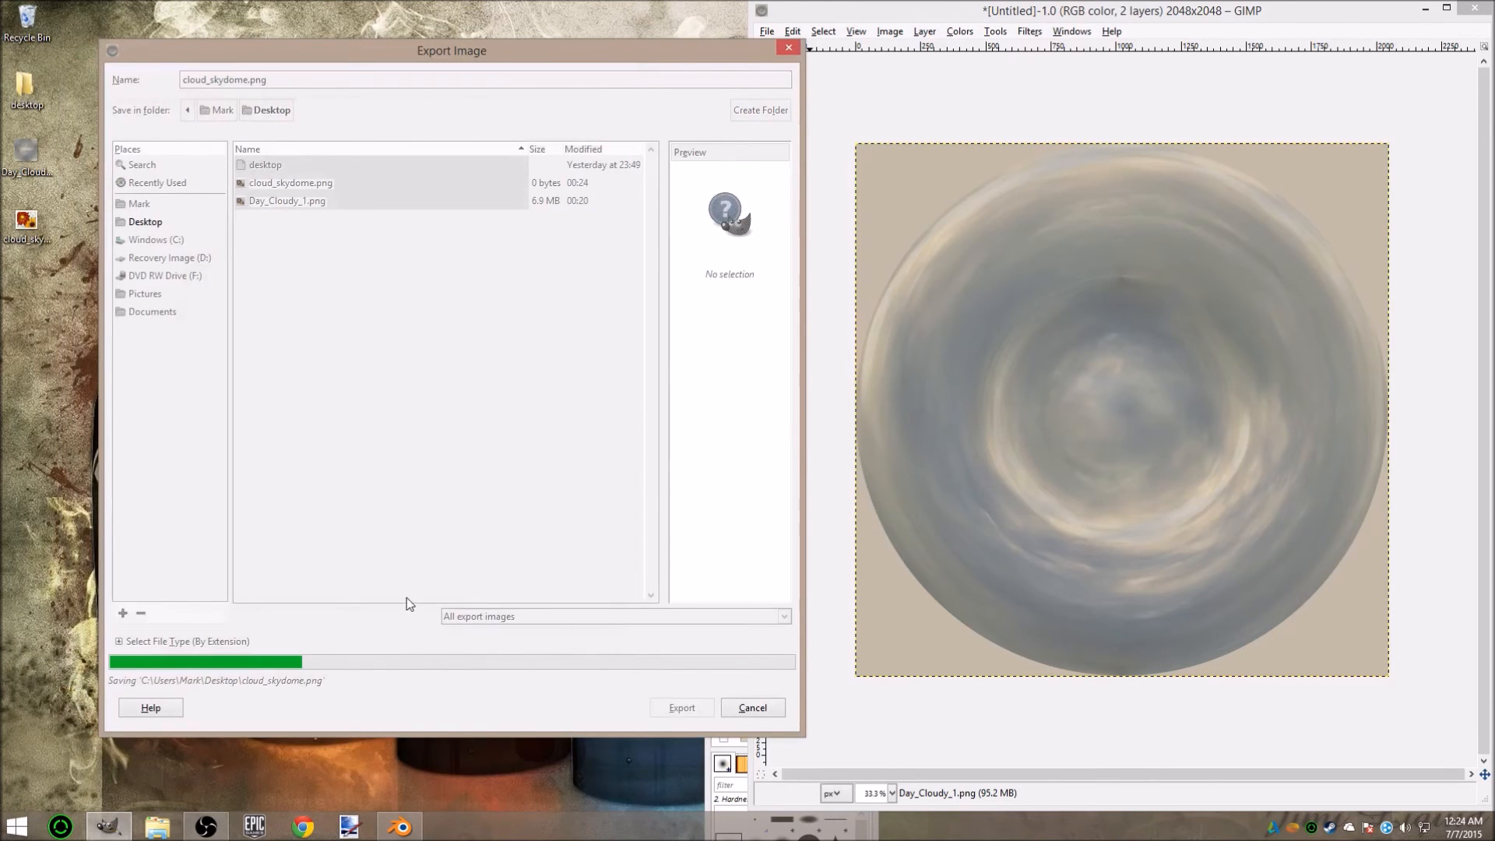
{"action": "left_click", "coordinate": [402, 825]}
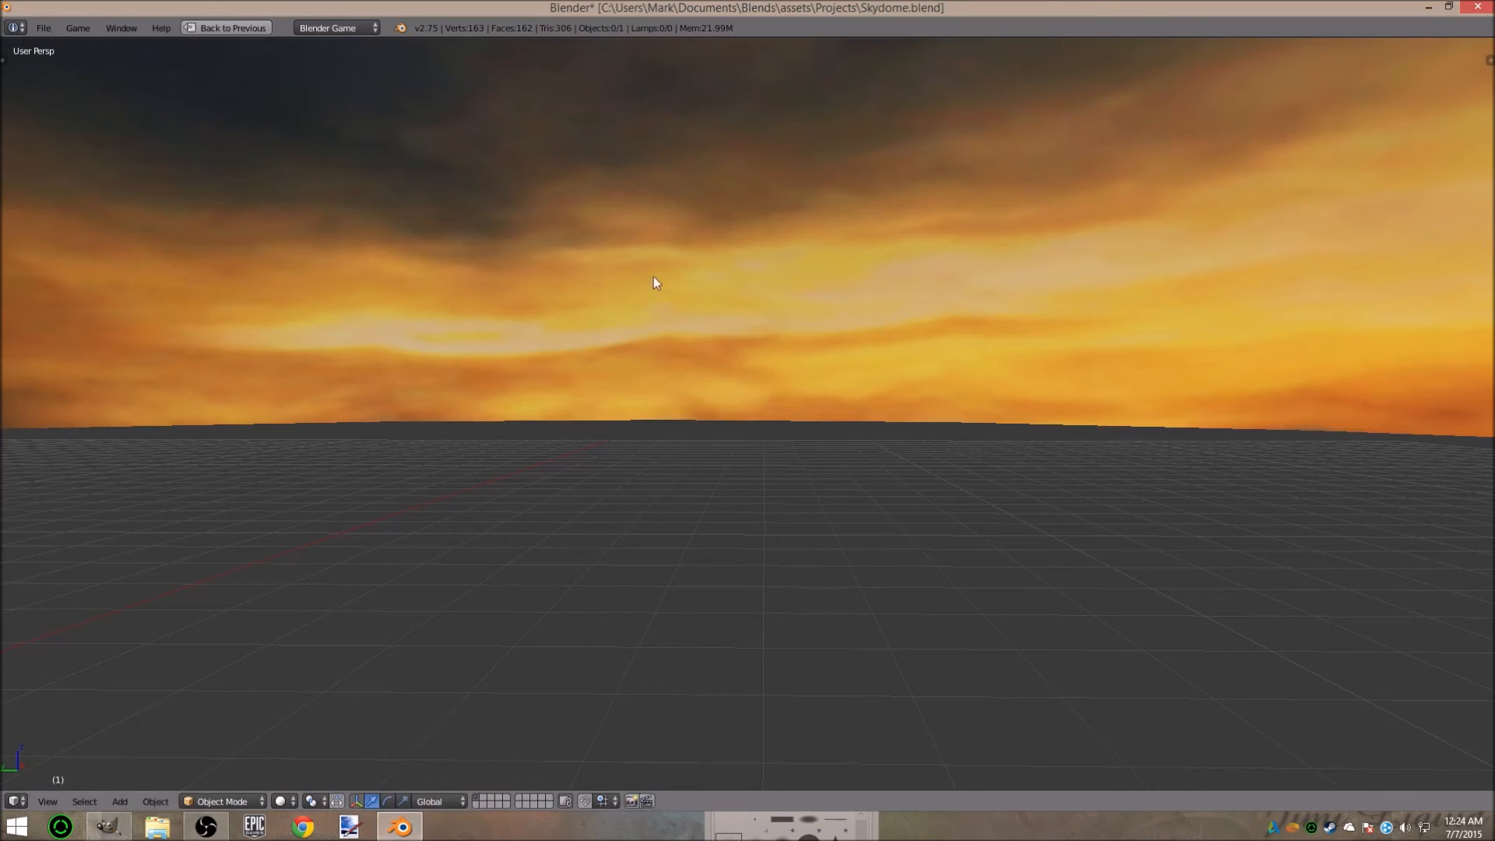
Look around inside the dawn skydome, select Sky_Box, and select its whole mesh in Edit Mode within the multi-editor layout.
{"action": "key", "text": "shift+f"}
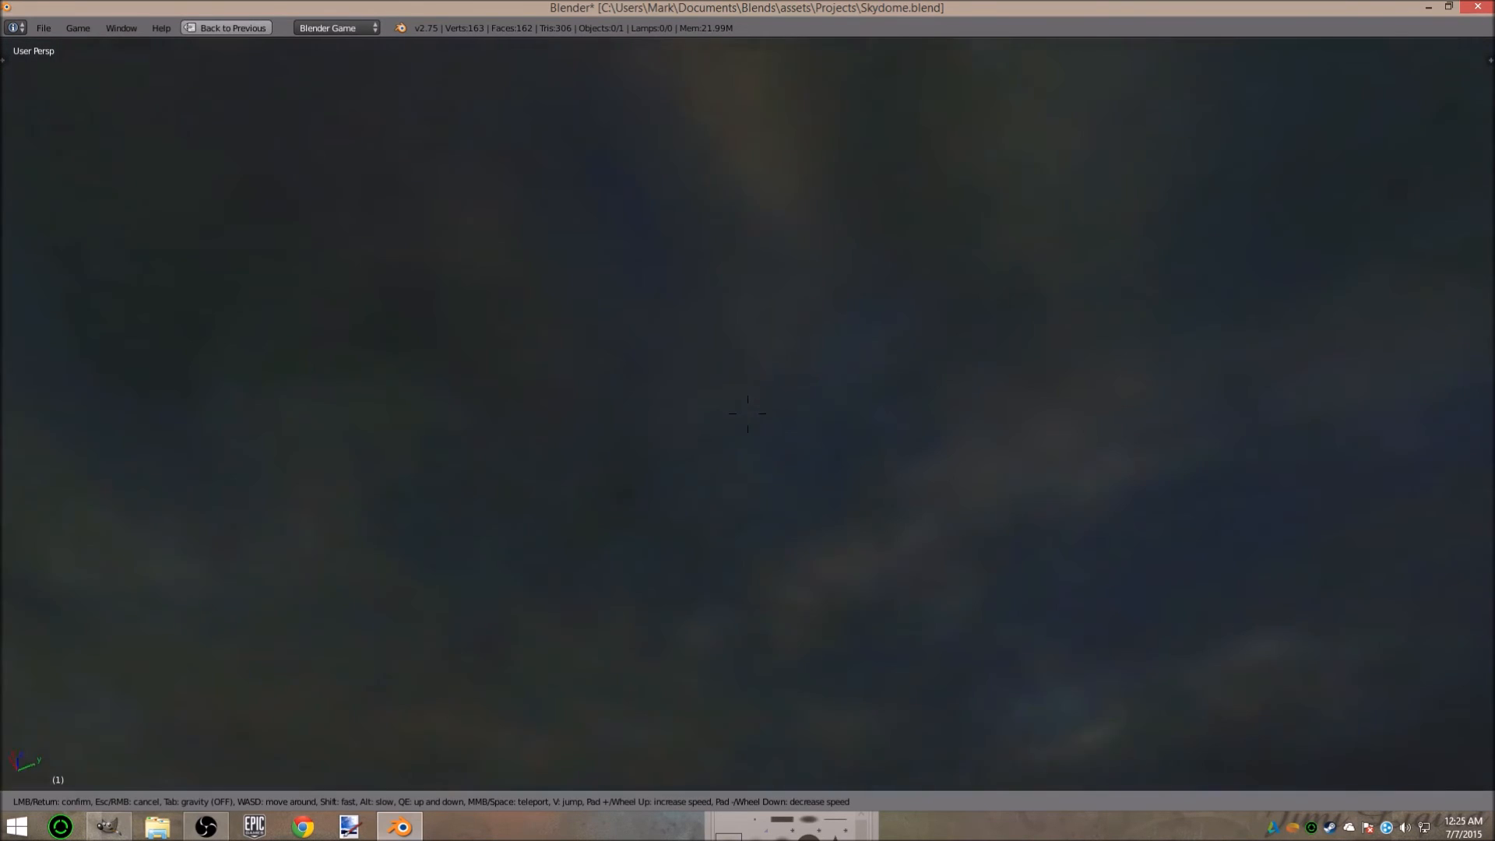
{"action": "right_click", "coordinate": [756, 446]}
{"action": "right_click", "coordinate": [755, 445]}
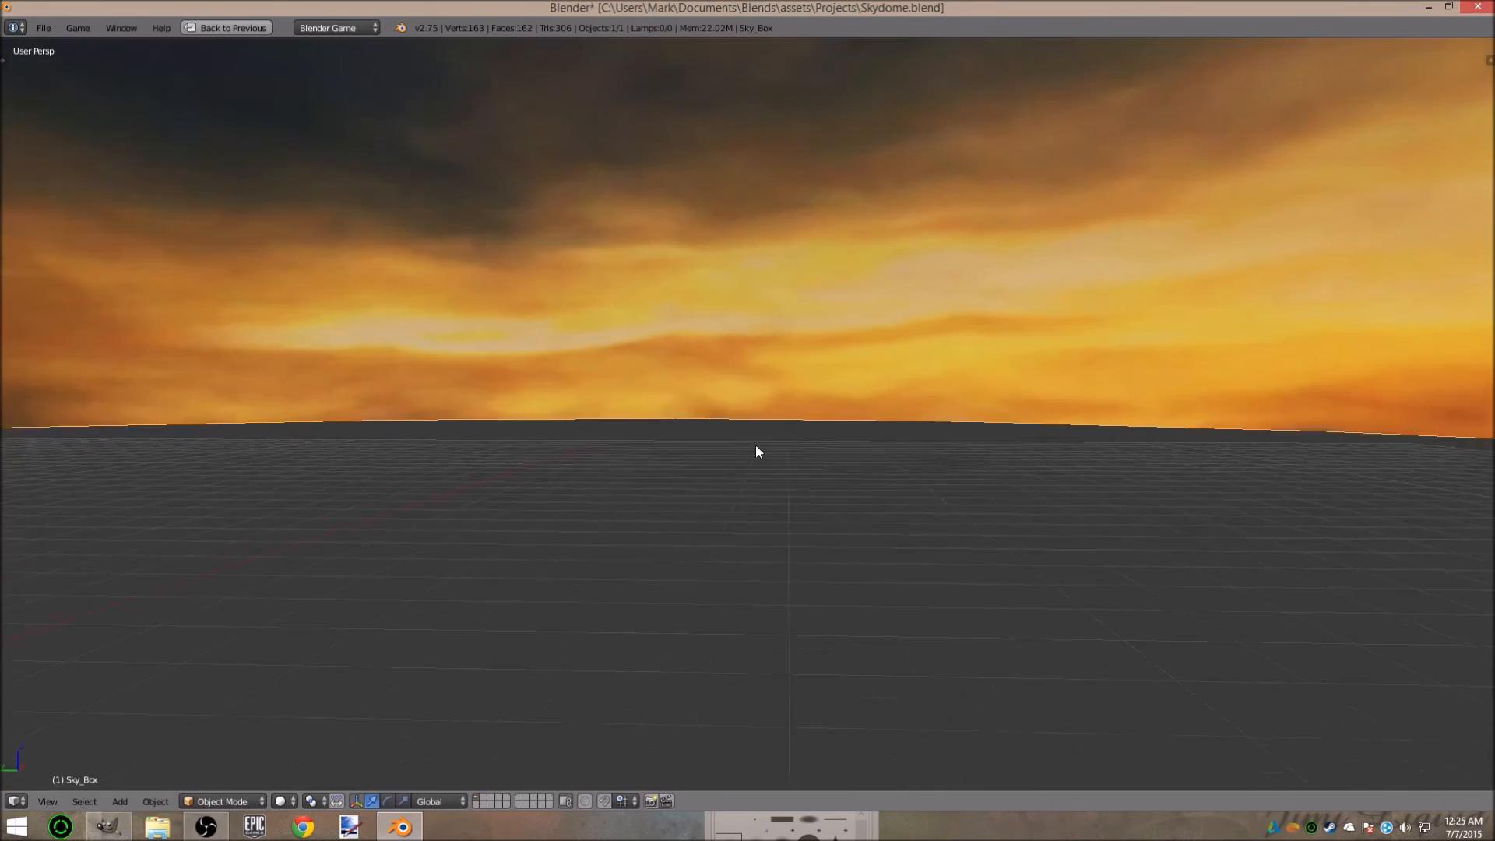
{"action": "left_click_drag", "start_coordinate": [755, 445], "coordinate": [648, 455]}
{"action": "scroll", "coordinate": [648, 455], "scroll_direction": "down", "scroll_amount": 5}
{"action": "key", "text": "Tab"}
{"action": "left_click_drag", "start_coordinate": [531, 476], "coordinate": [845, 494]}
{"action": "key", "text": "a"}
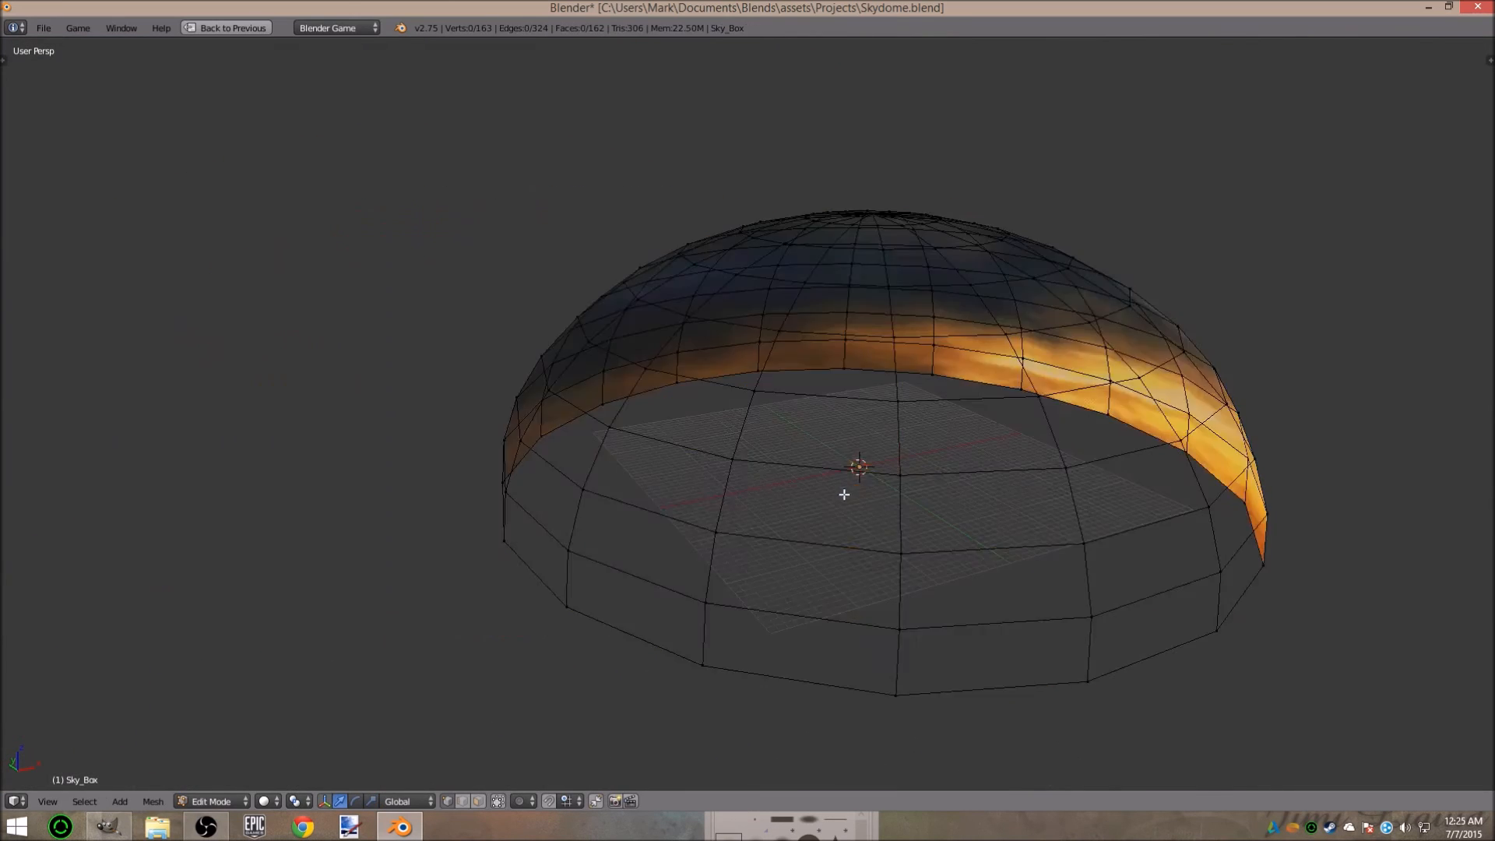
{"action": "key", "text": "a"}
{"action": "key", "text": "shift+space"}
Replace the dome's Skydome_Dawn_2.png texture image with cloud_skydome.png from the Desktop.
{"action": "left_click_drag", "start_coordinate": [1271, 229], "coordinate": [1493, 101]}
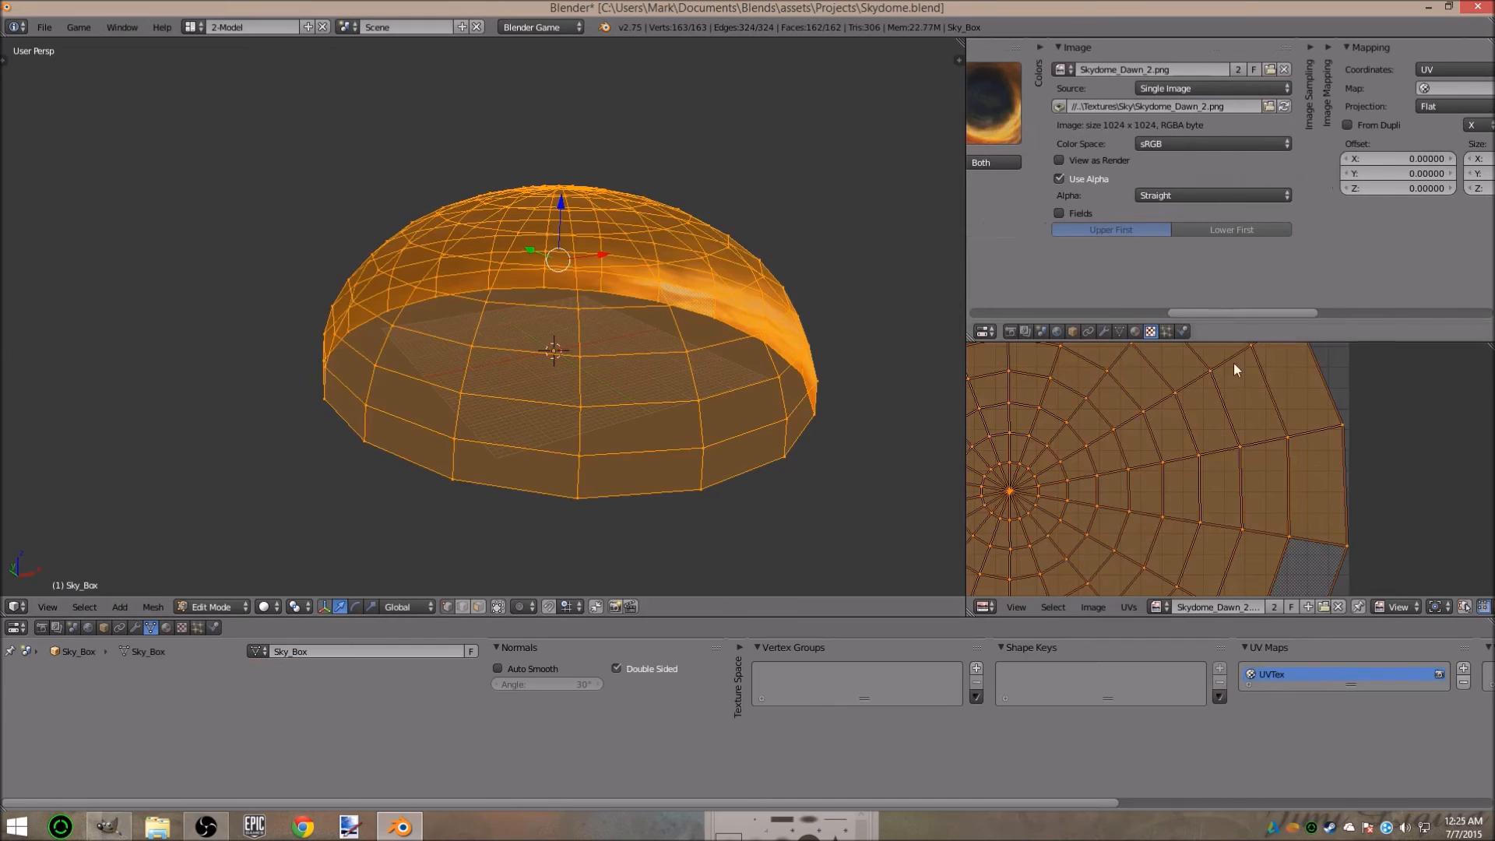
{"action": "left_click", "coordinate": [1135, 332]}
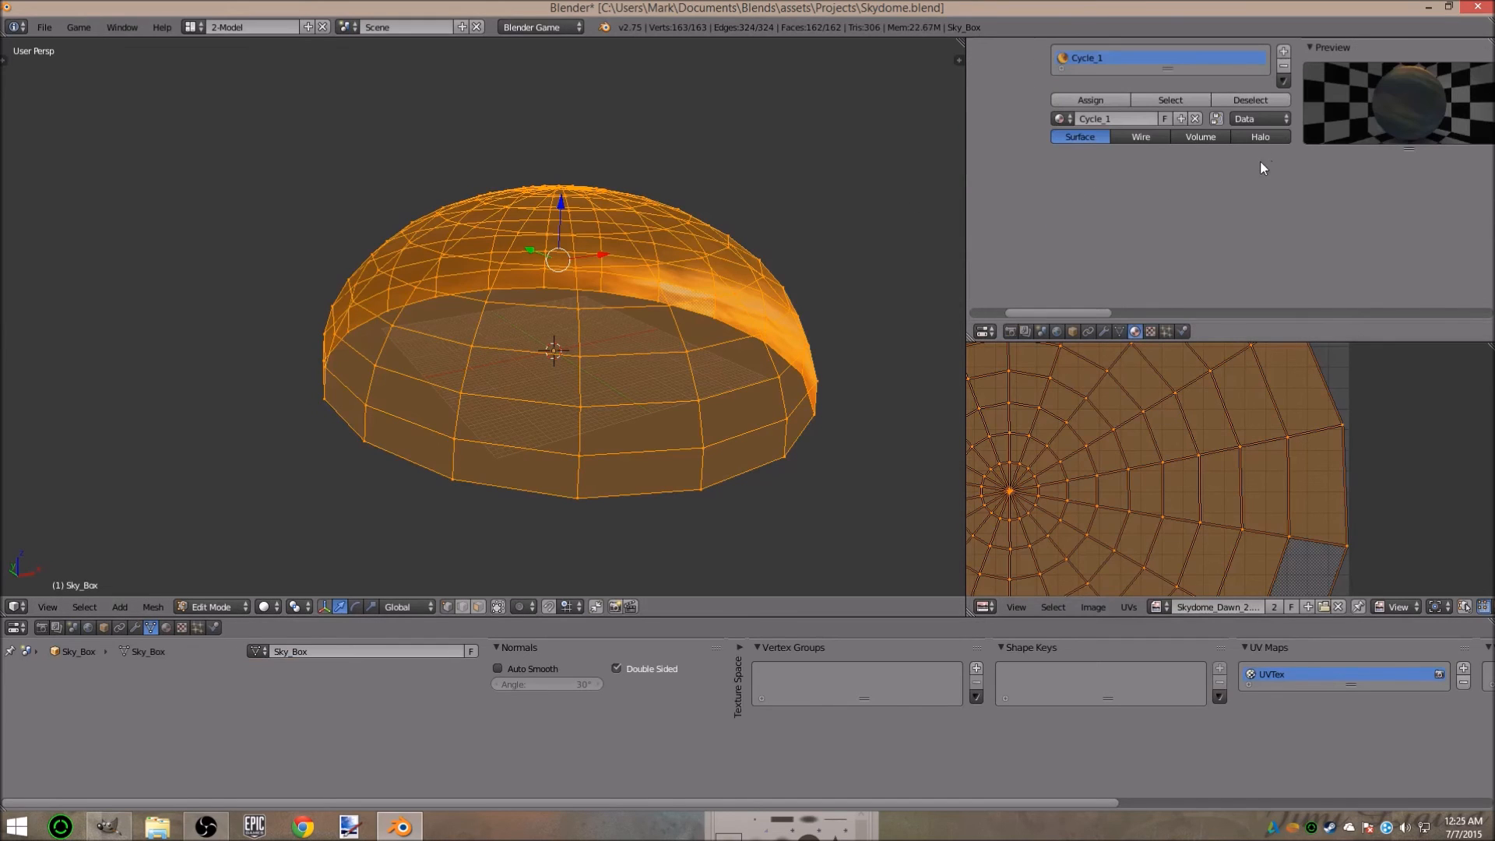
{"action": "mouse_move", "coordinate": [1251, 179]}
{"action": "left_mouse_down"}
{"action": "mouse_move", "coordinate": [1210, 93]}
{"action": "mouse_move", "coordinate": [979, 110]}
{"action": "mouse_move", "coordinate": [1108, 148]}
{"action": "mouse_move", "coordinate": [973, 195]}
{"action": "mouse_move", "coordinate": [975, 257]}
{"action": "mouse_move", "coordinate": [1146, 298]}
{"action": "mouse_move", "coordinate": [1150, 334]}
{"action": "left_mouse_up"}
{"action": "left_click", "coordinate": [1150, 331]}
{"action": "left_click_drag", "start_coordinate": [1147, 118], "coordinate": [1072, 187]}
{"action": "left_click", "coordinate": [1211, 69]}
{"action": "left_click", "coordinate": [1119, 74]}
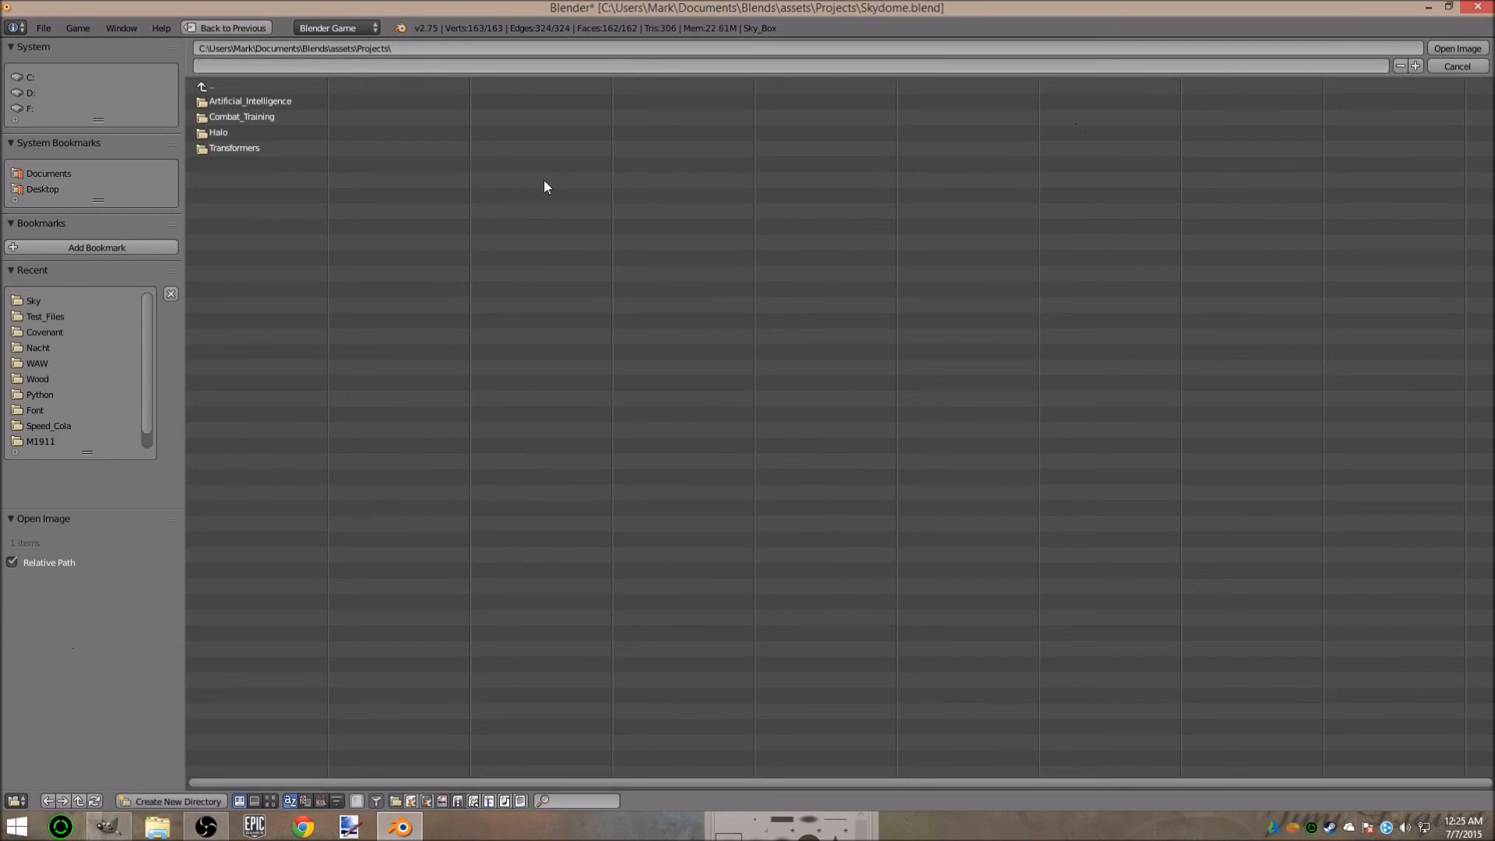
{"action": "left_click", "coordinate": [38, 190]}
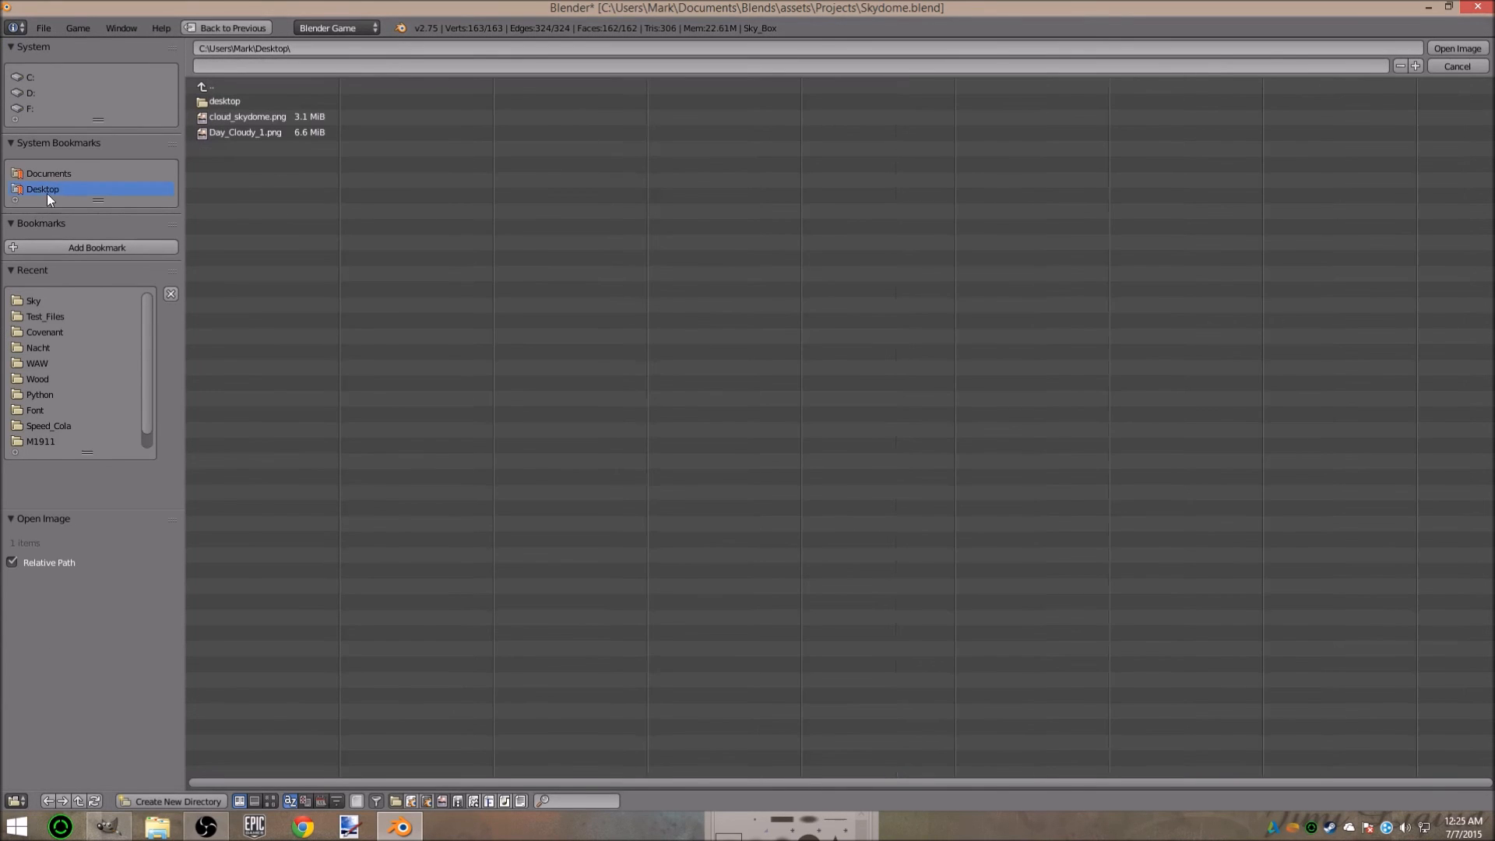
{"action": "left_click", "coordinate": [260, 117]}
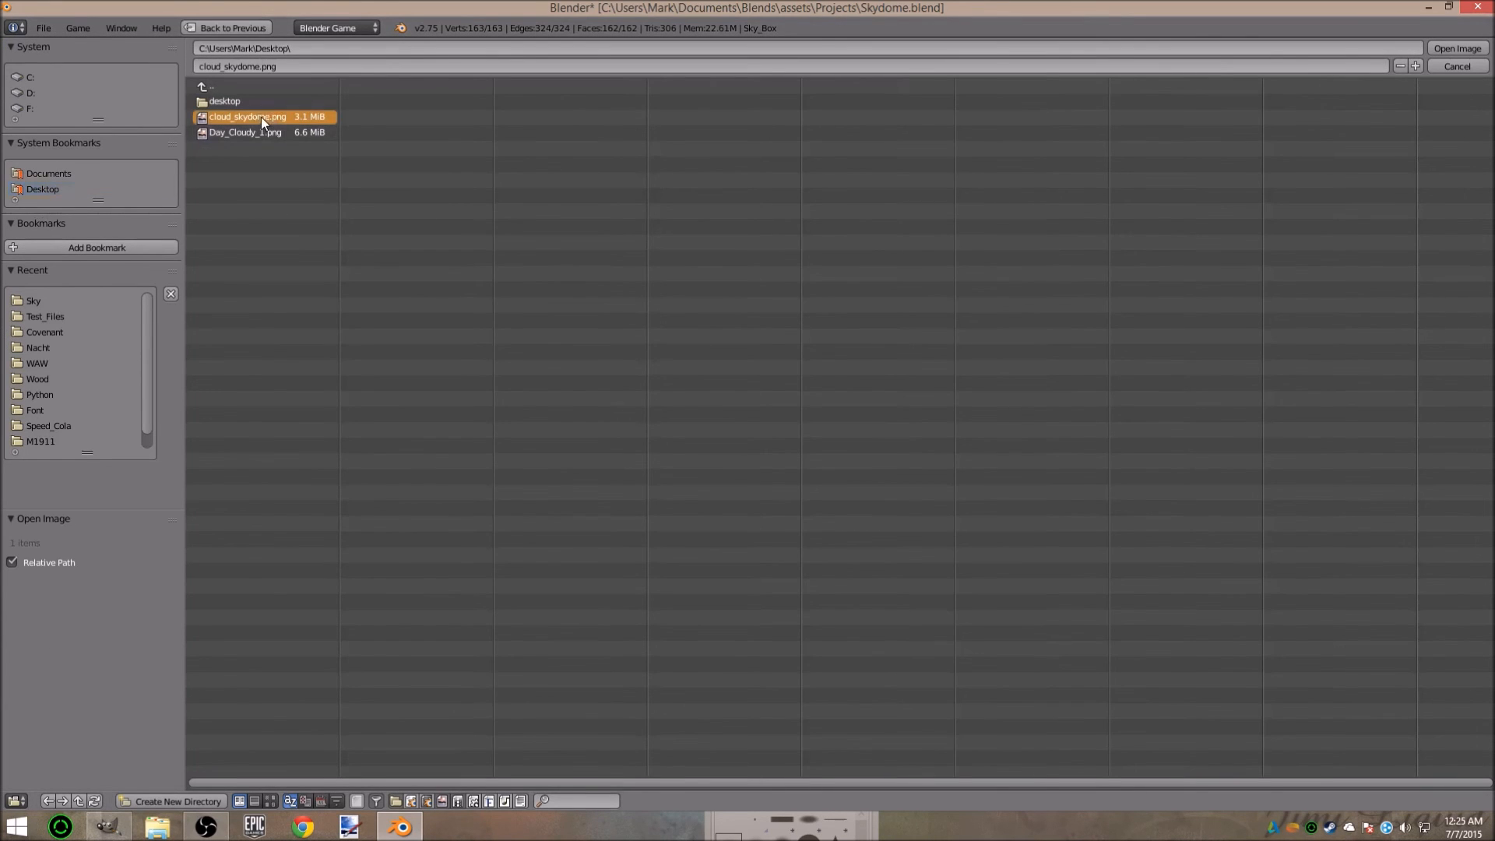
{"action": "left_click", "coordinate": [1484, 52]}
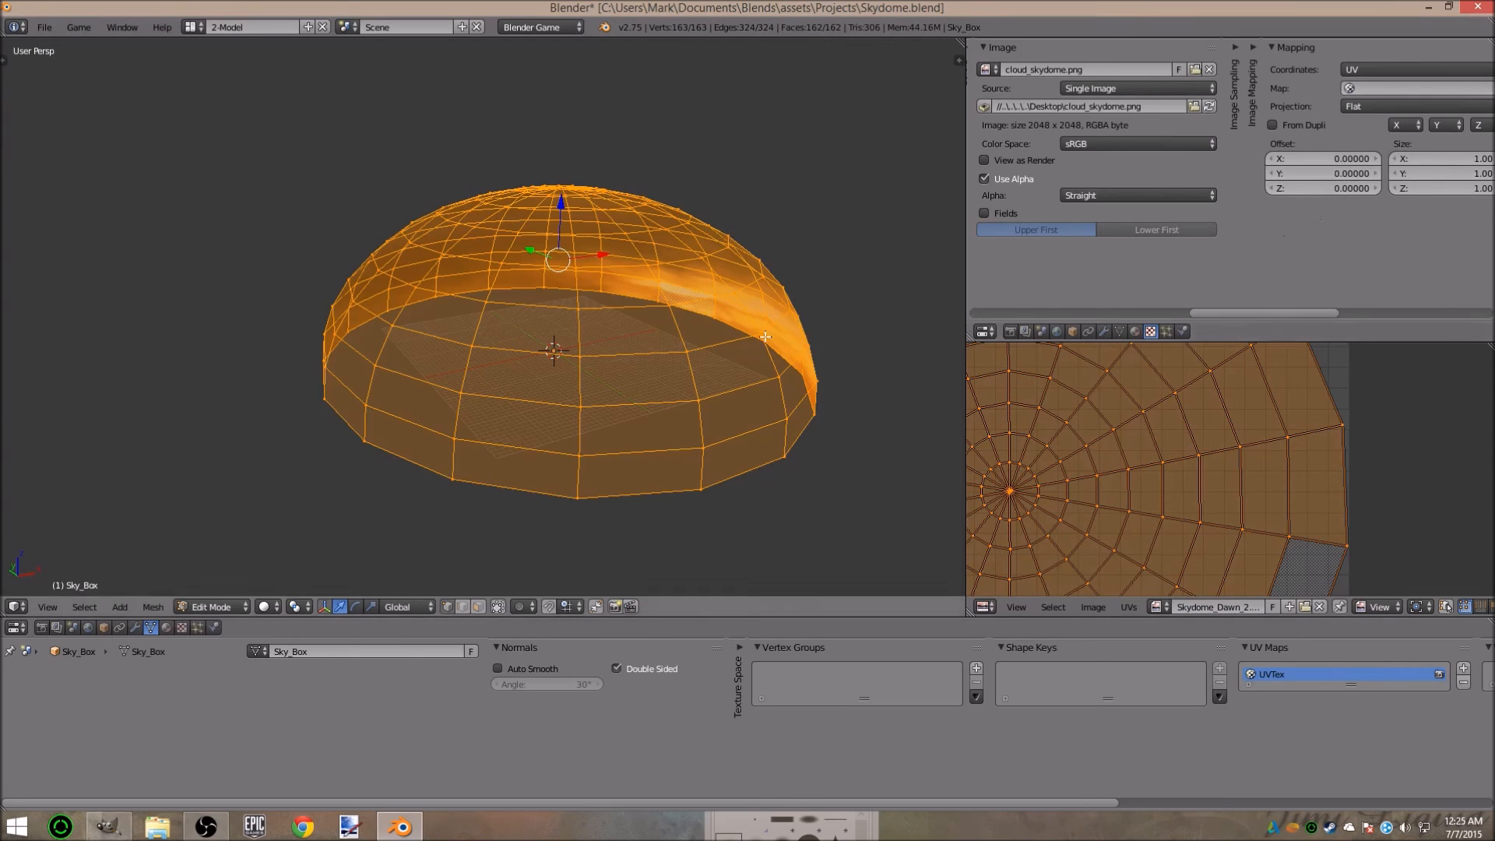
Set the 3D viewport to textured shading and return Sky_Box to Object Mode with the view inside the dome.
{"action": "left_click", "coordinate": [265, 606]}
{"action": "left_click", "coordinate": [293, 556]}
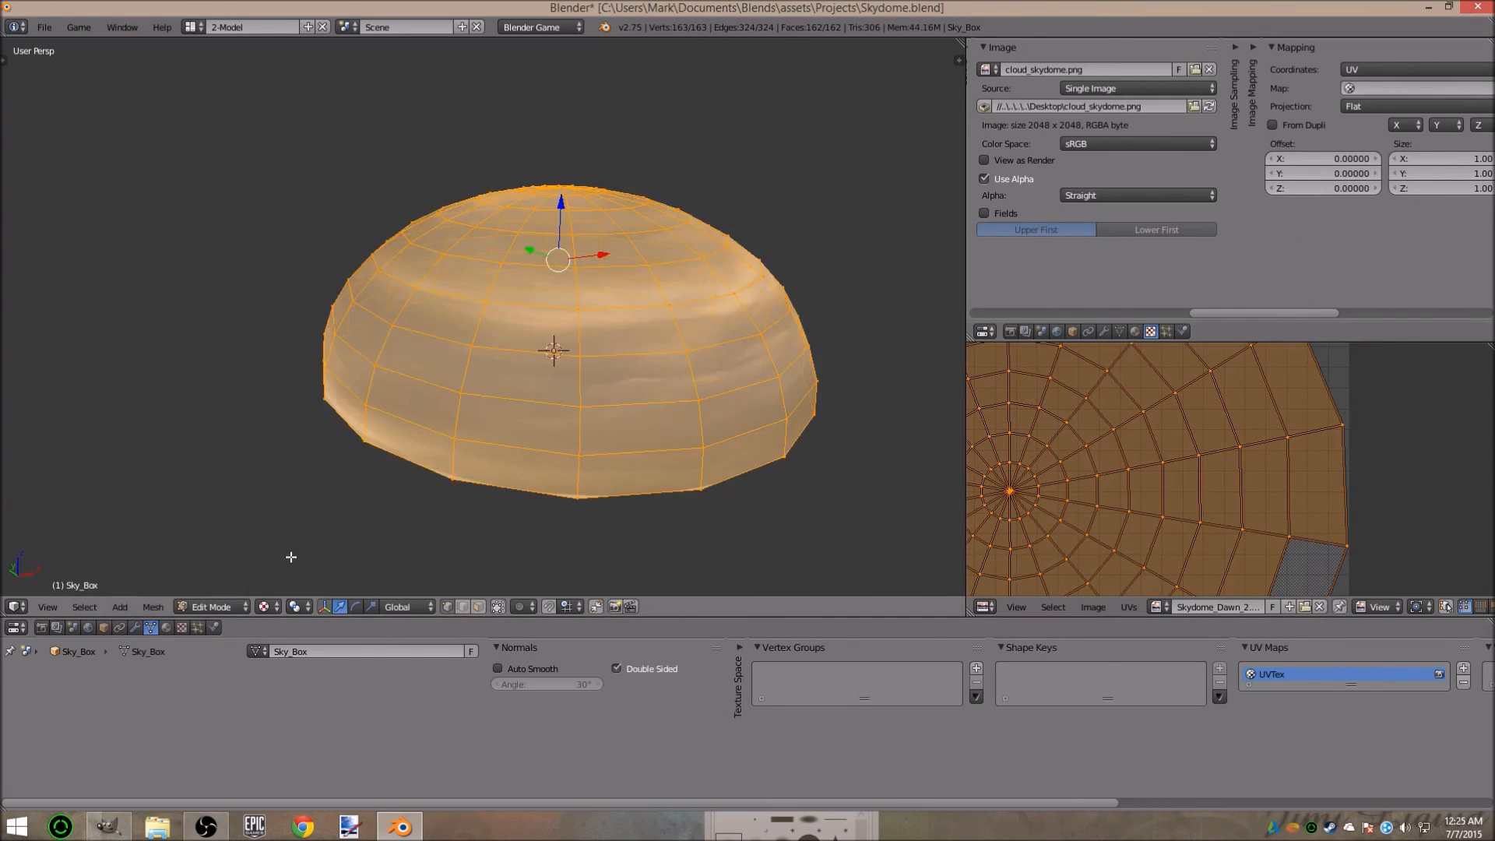
{"action": "scroll", "coordinate": [617, 373], "scroll_direction": "up", "scroll_amount": 2}
{"action": "scroll", "coordinate": [616, 374], "scroll_direction": "up", "scroll_amount": 5}
{"action": "key", "text": "Tab"}
{"action": "scroll", "coordinate": [684, 399], "scroll_direction": "up", "scroll_amount": 3}
{"action": "left_click_drag", "start_coordinate": [683, 398], "coordinate": [554, 334]}
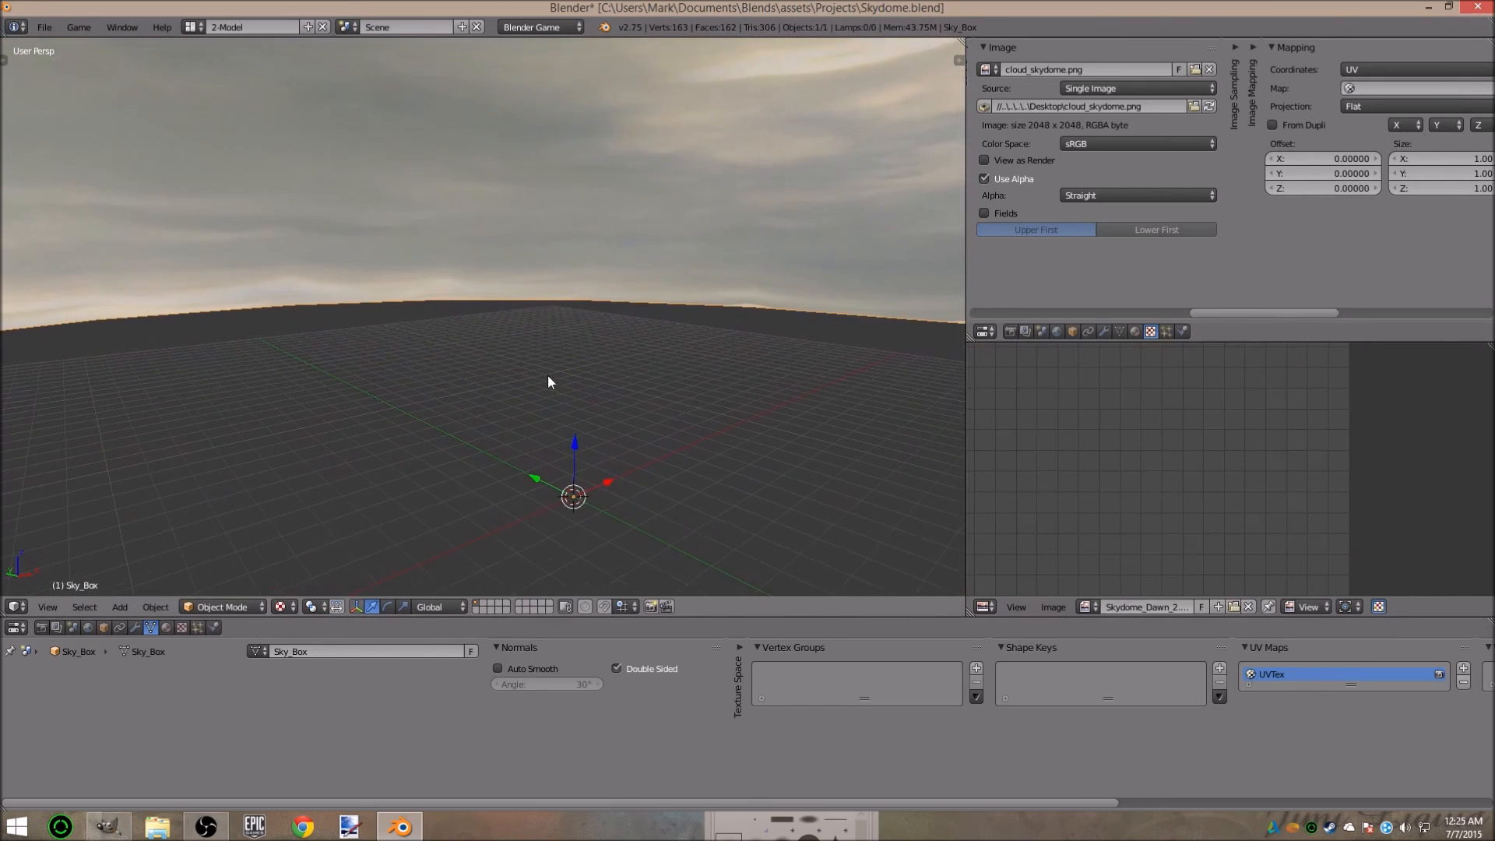
Walk through the dome in a maximized view and examine the cloud texture overhead and along the horizon edge.
{"action": "key", "text": "shift+f"}
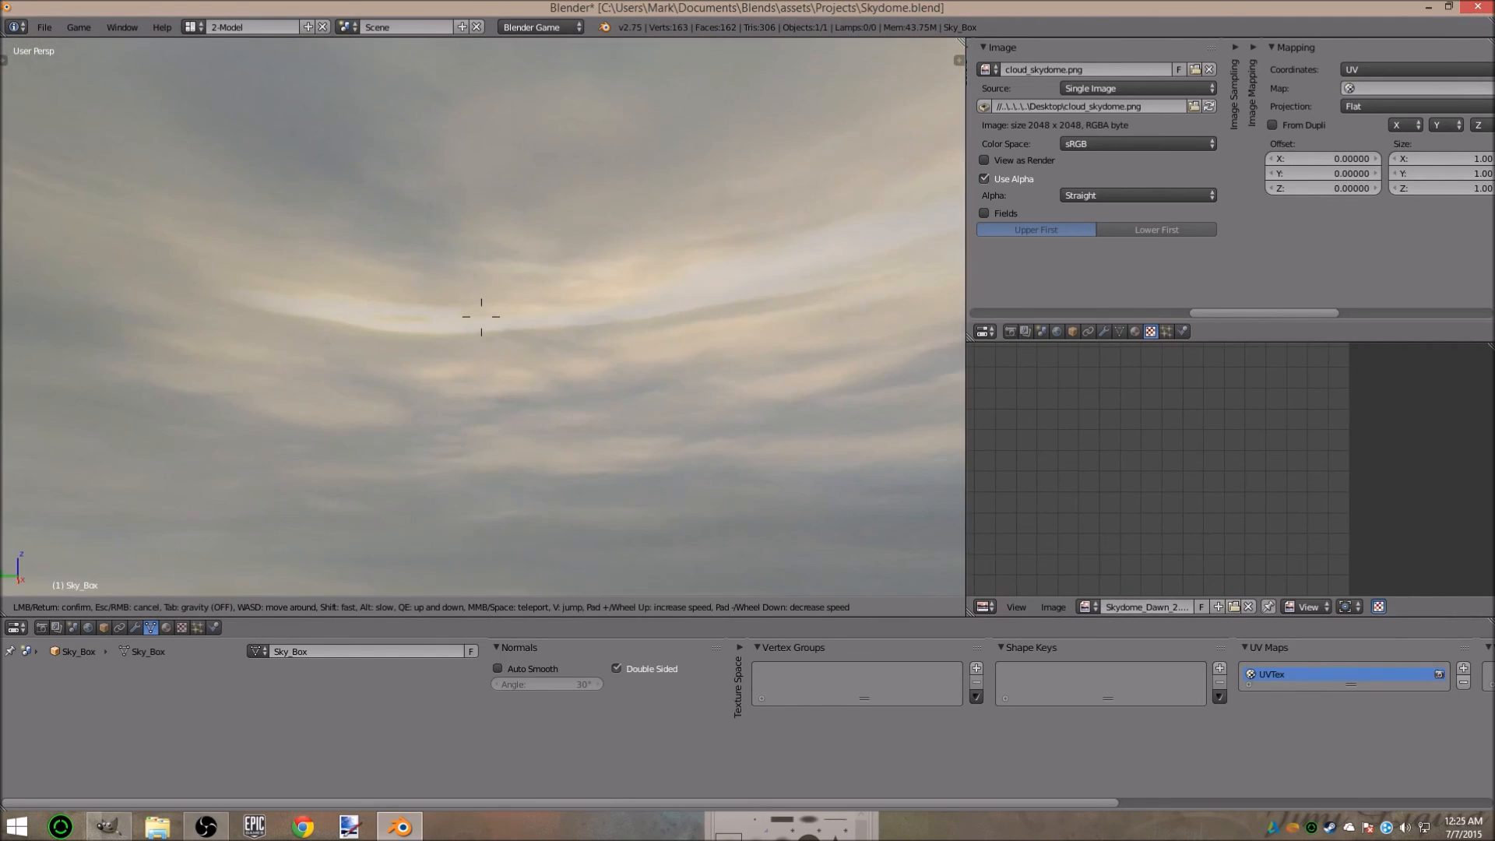
{"action": "key", "text": "Escape"}
{"action": "key", "text": "ctrl+Up"}
{"action": "key", "text": "p"}
{"action": "key", "text": "Escape"}
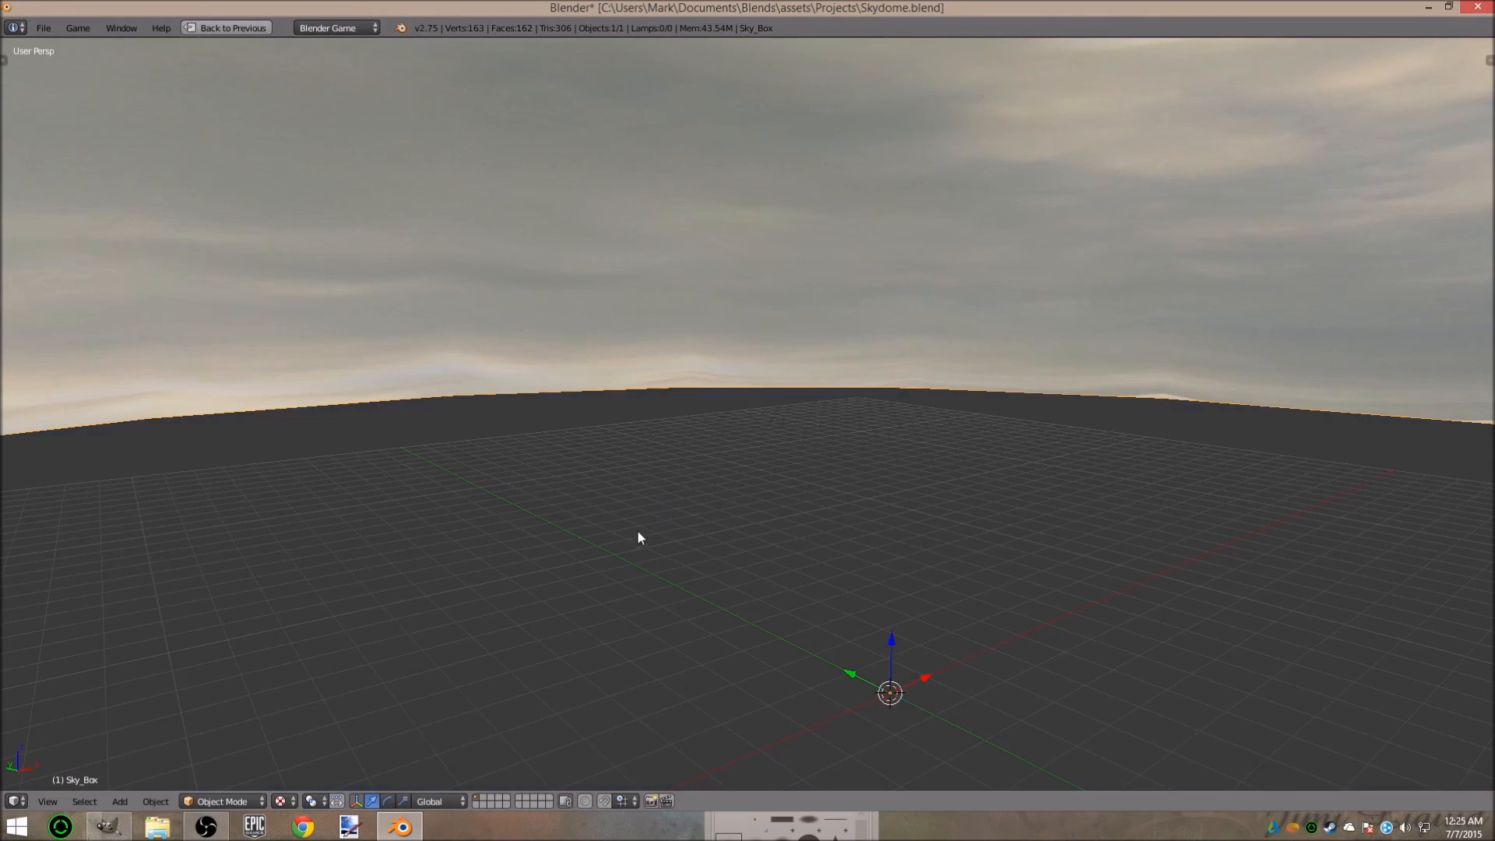
{"action": "key", "text": "shift+f"}
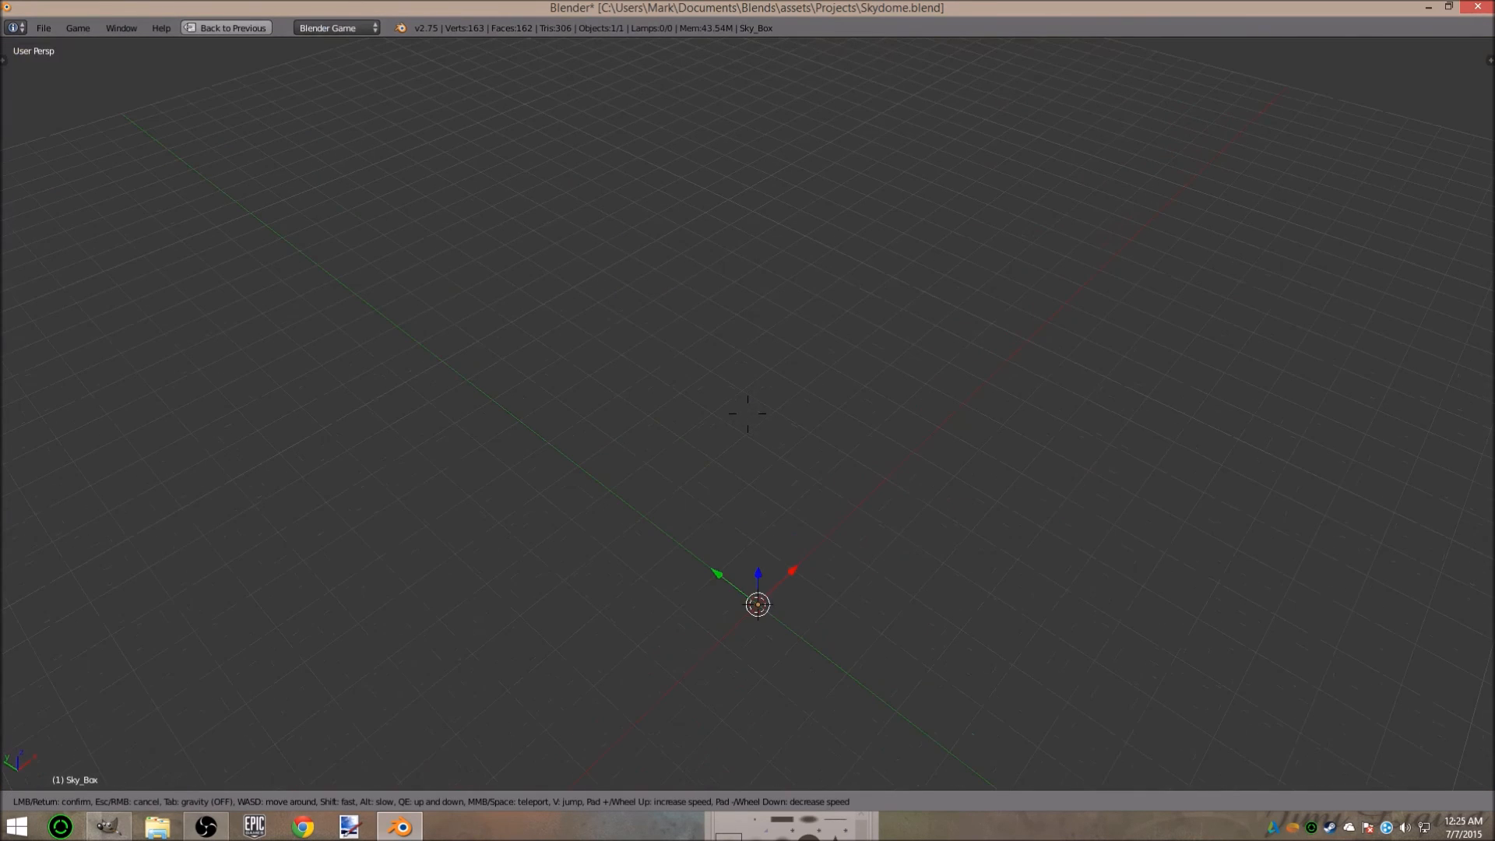
{"action": "key", "text": "w"}
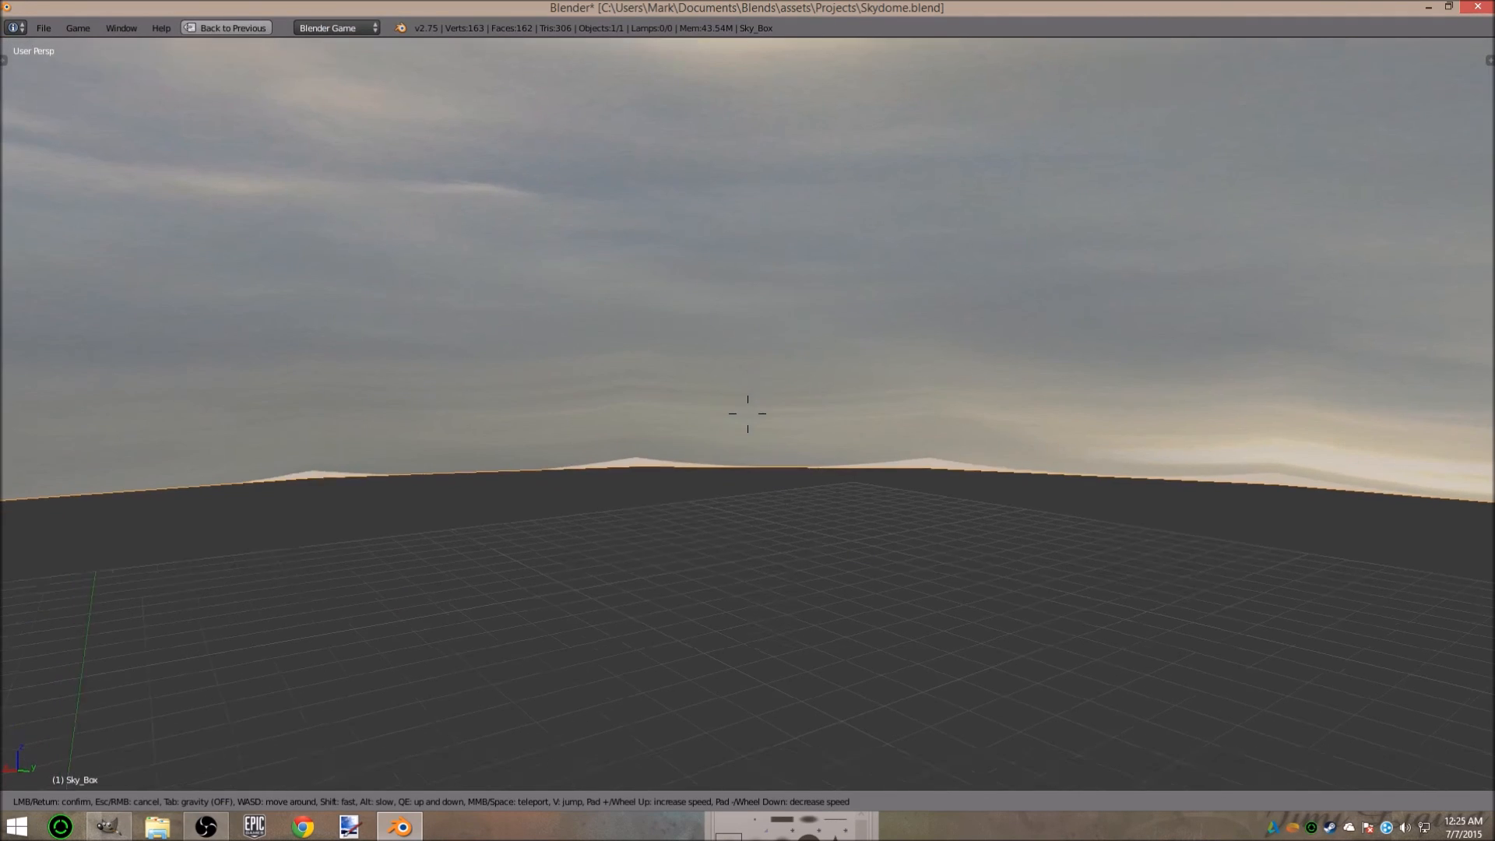
{"action": "key", "text": "w"}
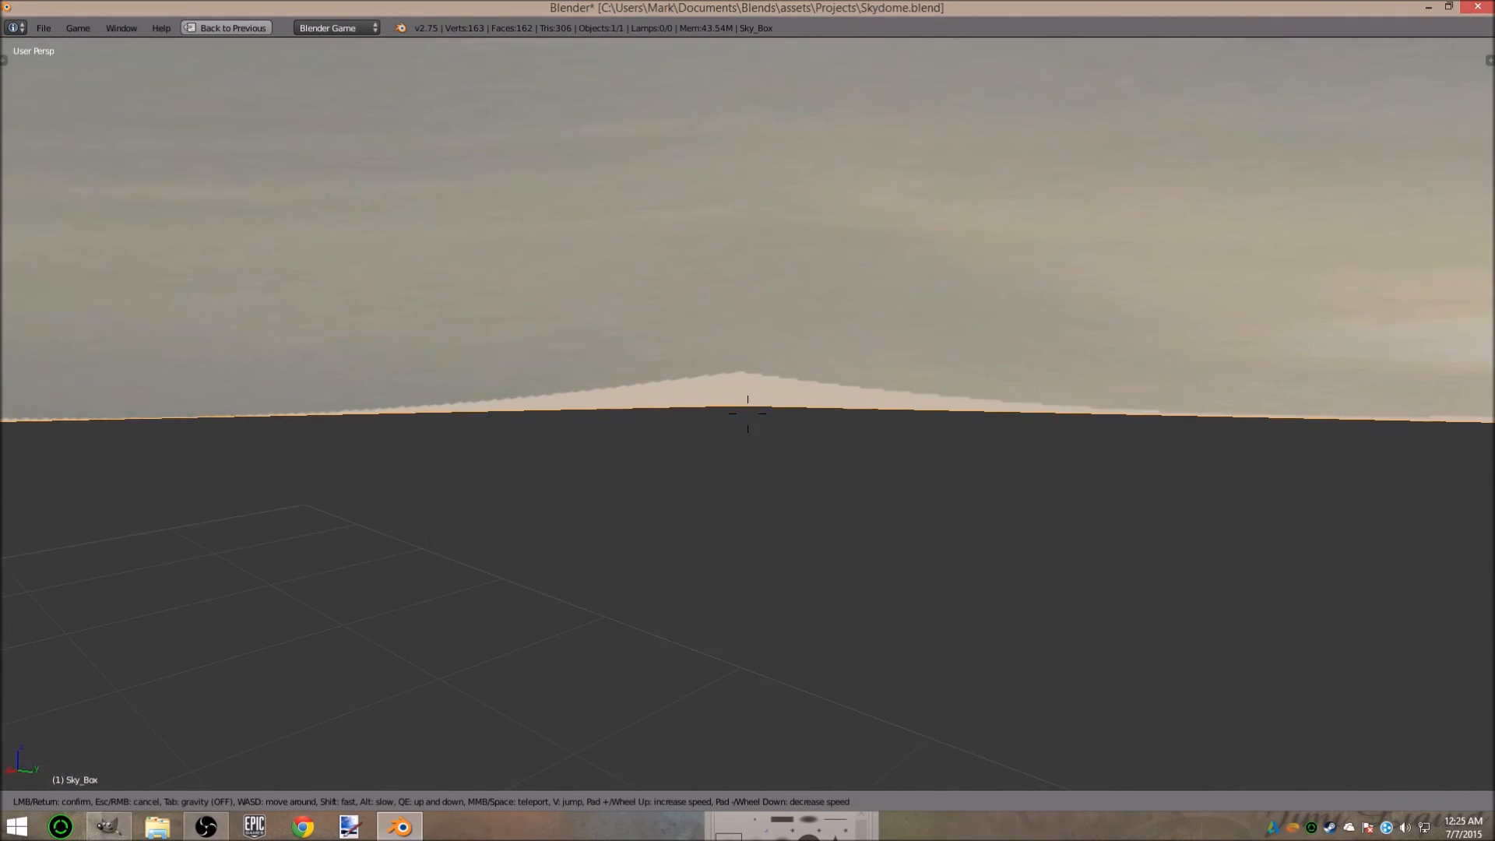
{"action": "key", "text": "Return"}
Scale Sky_Box's UV layout down slightly in the maximized UV editor, leaving Edit Mode when done.
{"action": "key", "text": "ctrl+space"}
{"action": "key", "text": "Tab"}
{"action": "key", "text": "ctrl+space"}
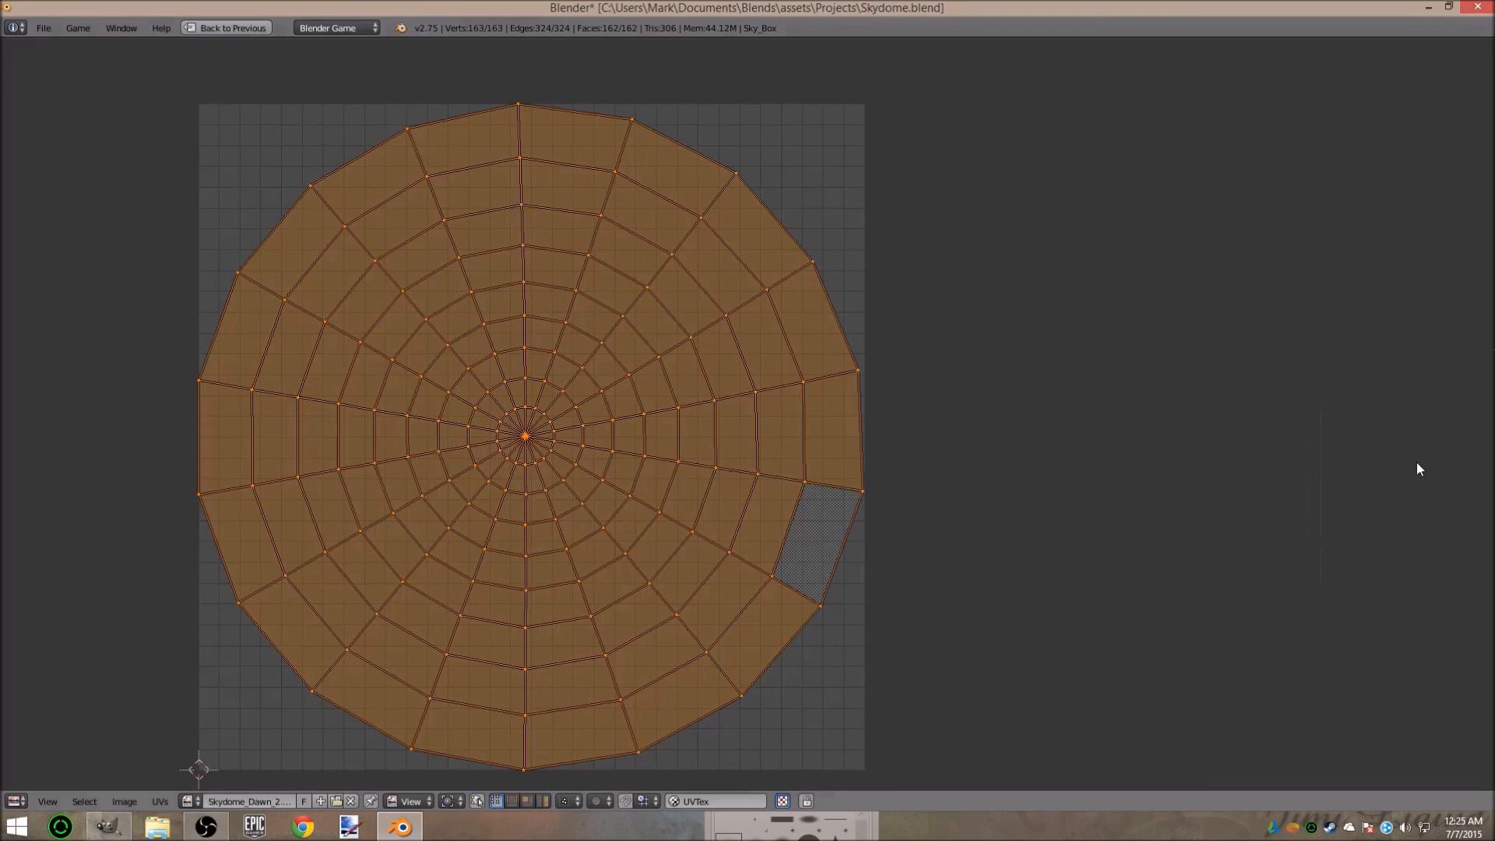
{"action": "key", "text": "s"}
{"action": "left_click", "coordinate": [985, 437]}
{"action": "key", "text": "ctrl+space"}
{"action": "key", "text": "Tab"}
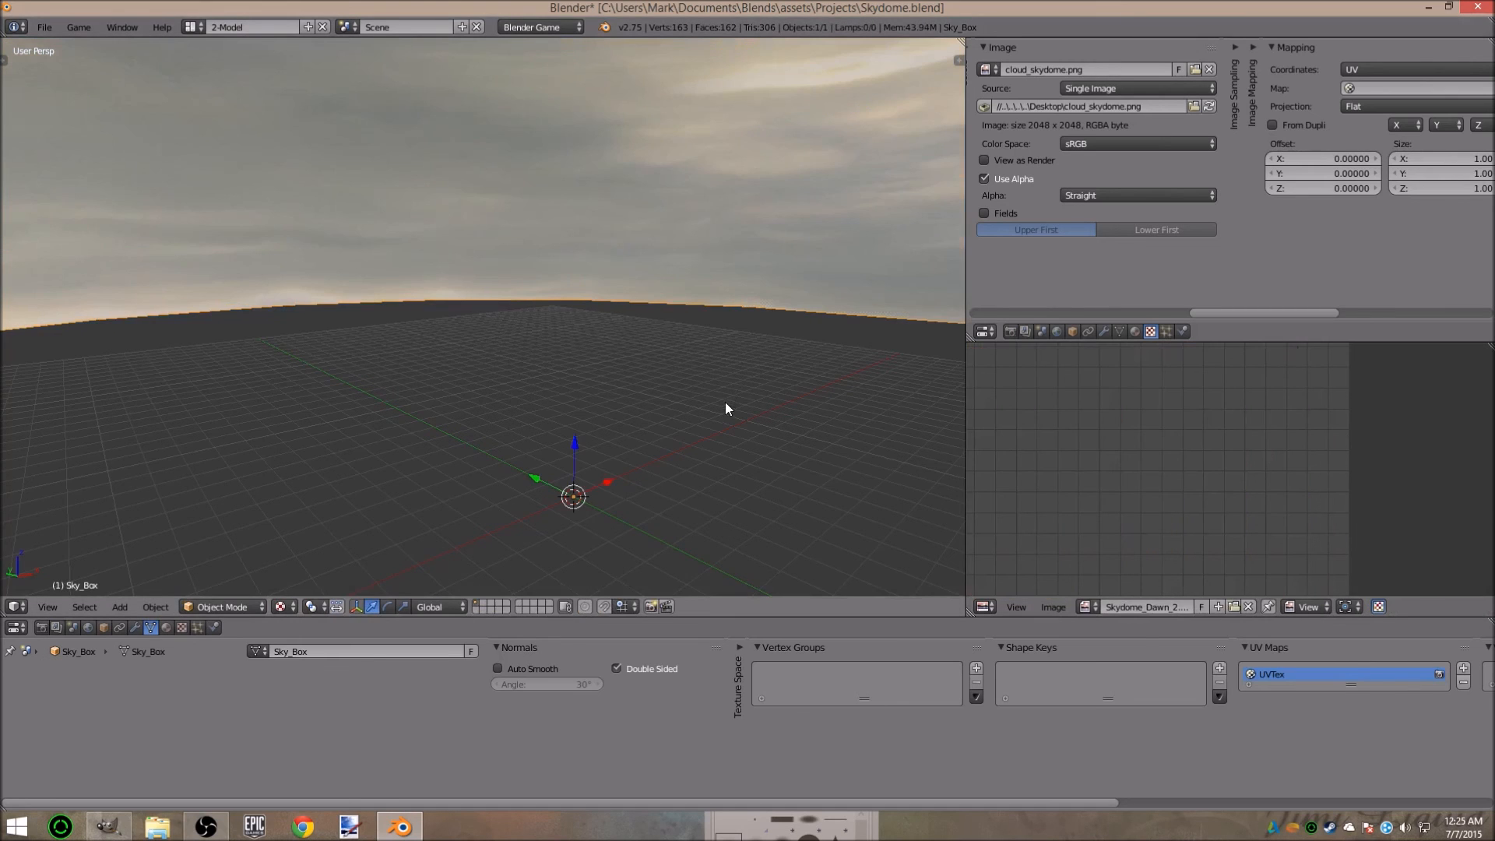
Maximize the 3D view and walk through the dome to recheck the texture along the horizon.
{"action": "key", "text": "ctrl+space"}
{"action": "key", "text": "shift+f"}
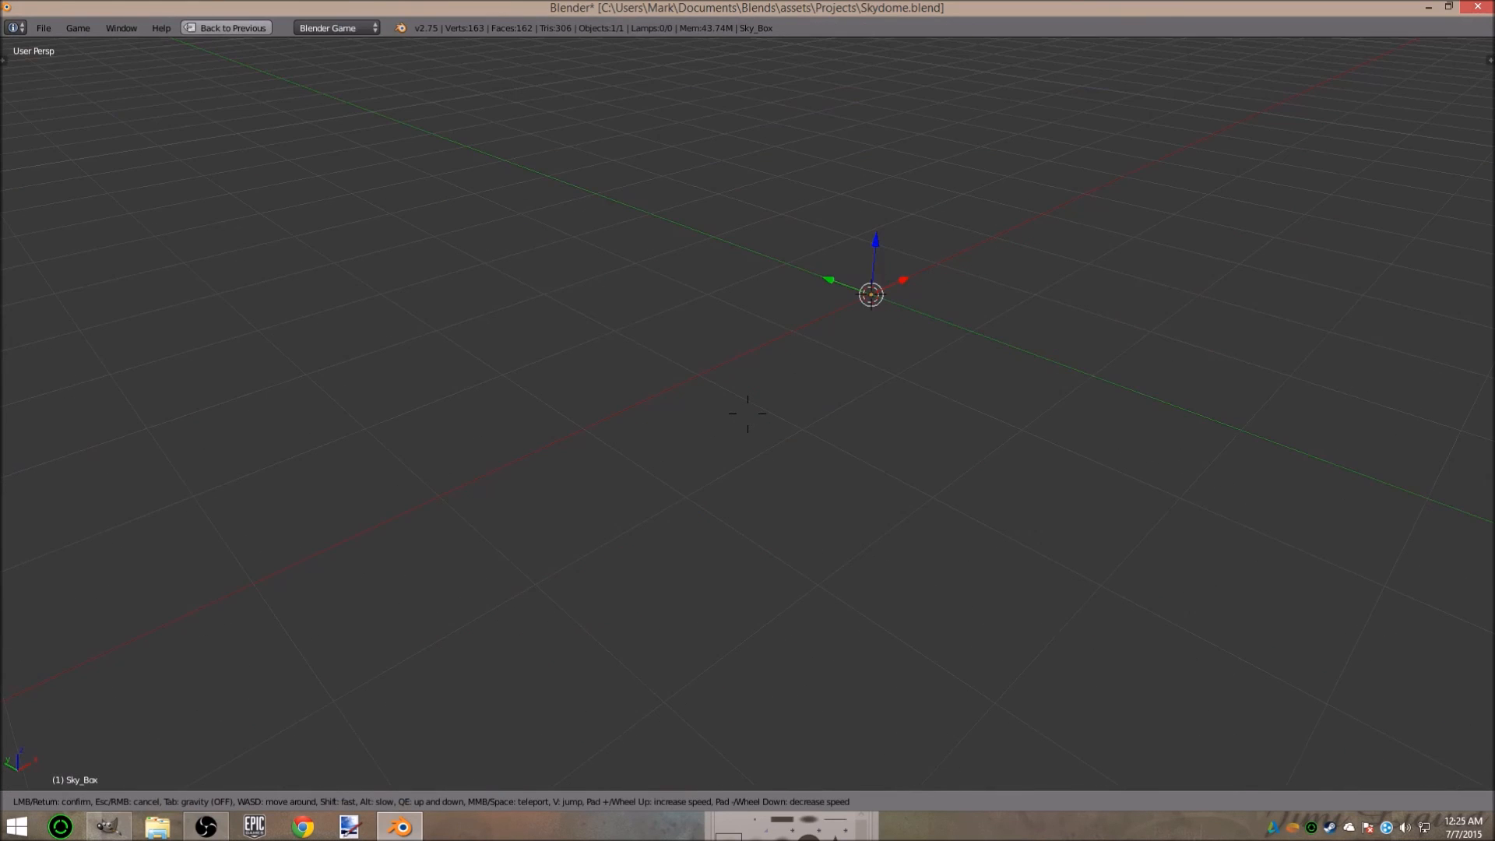